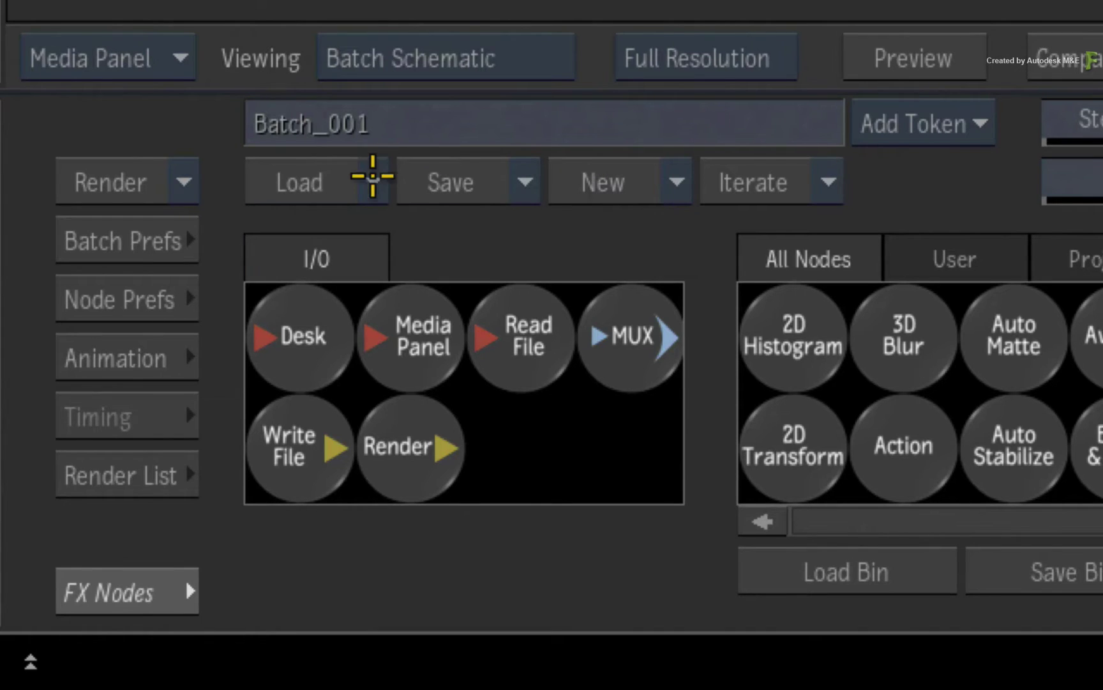
# Step: Load and replace the current batch with the Particles_p6 setup
pyautogui.click(374, 181)
pyautogui.click(421, 285)
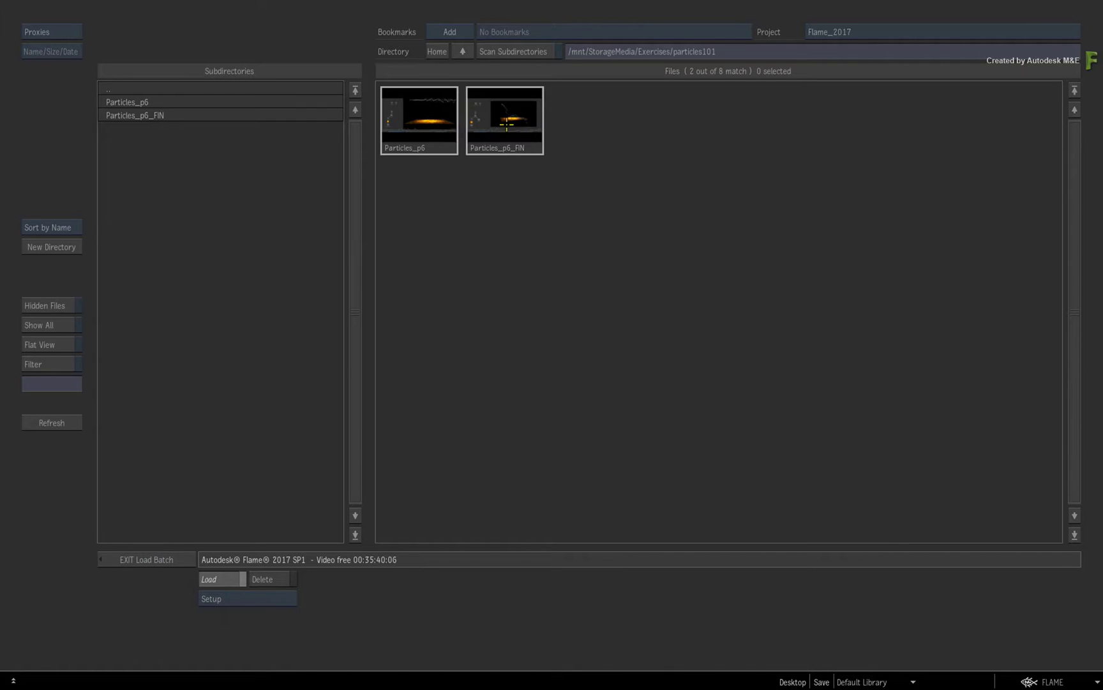
pyautogui.doubleClick(425, 109)
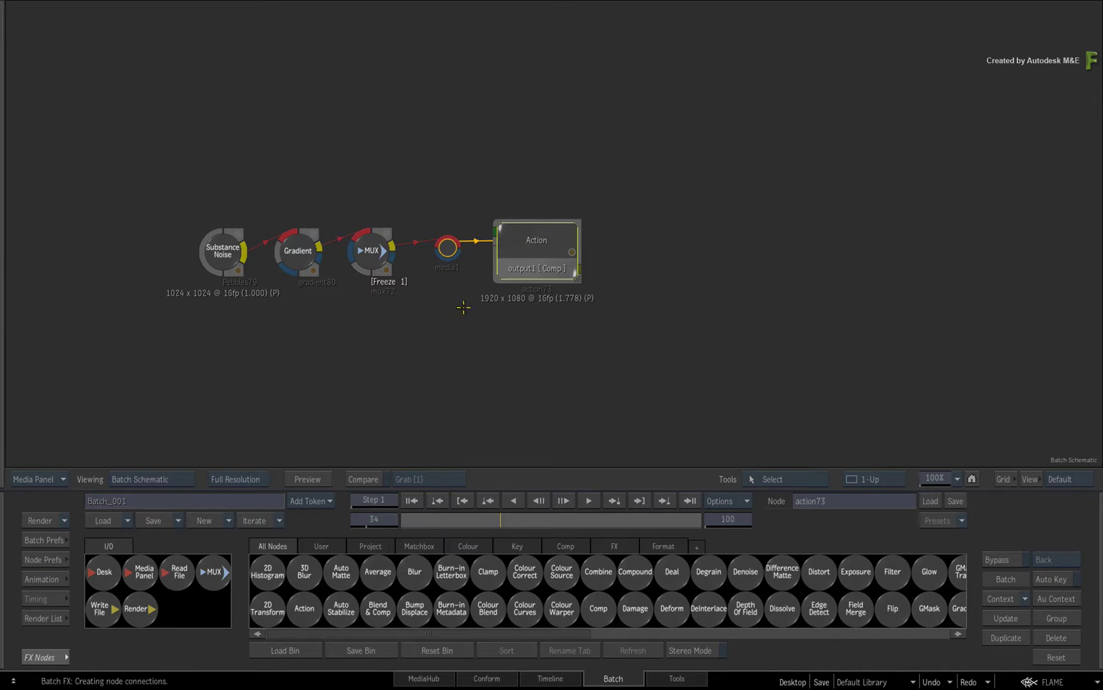
# Step: Show the Action node in a 2-Up schematic and 3D layout, then scrub to frame 42
pyautogui.click(547, 241)
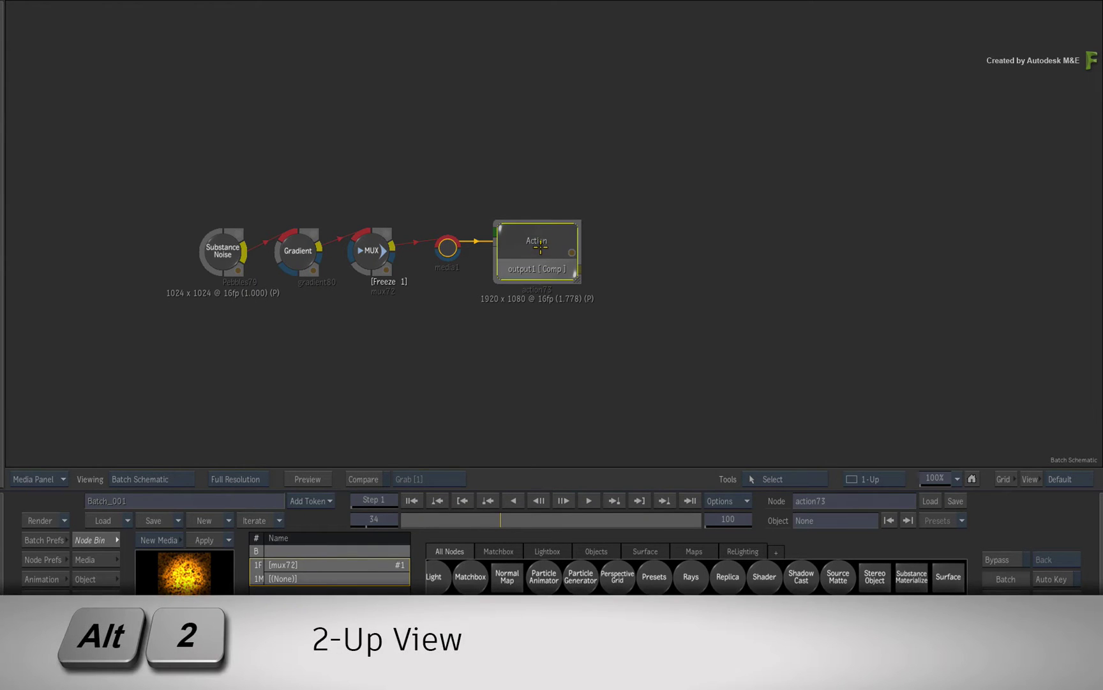
pyautogui.hotkey('alt', '2')
pyautogui.moveTo(152, 261); pyautogui.dragTo(24, 194)
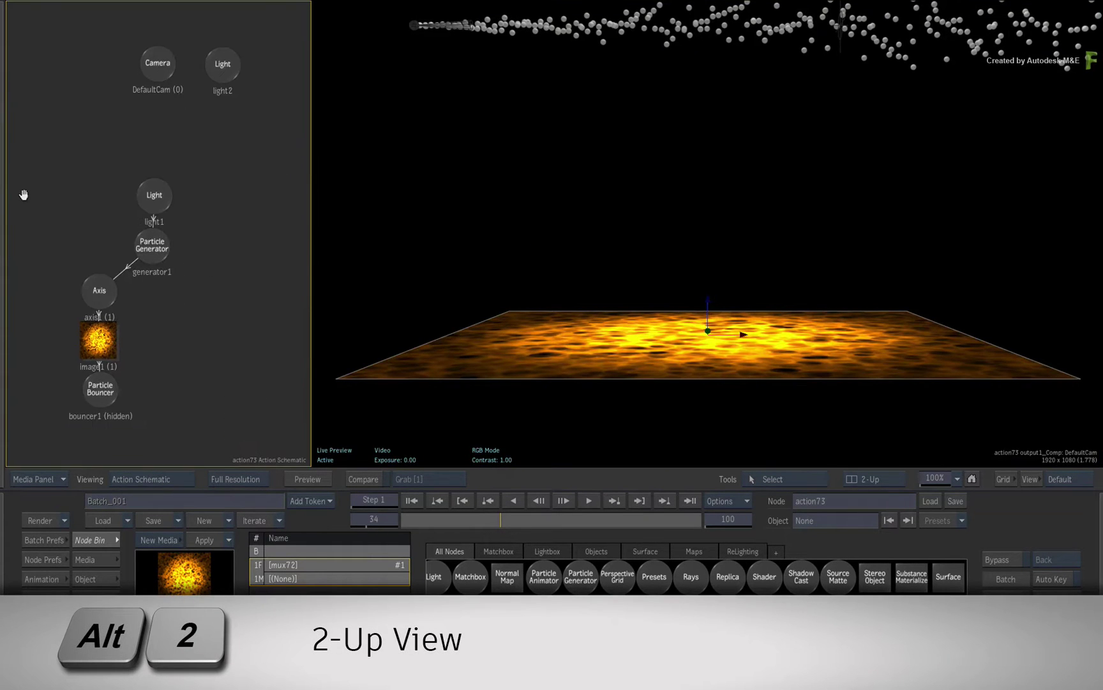
pyautogui.scroll(-4, 734, 231)
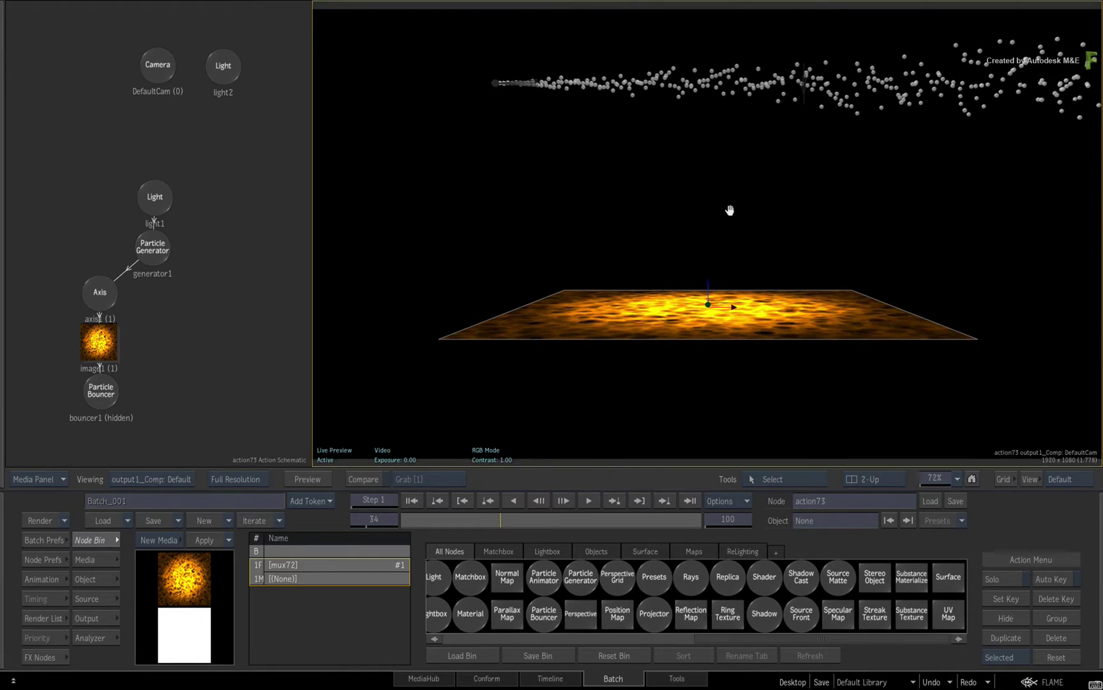
pyautogui.moveTo(730, 210); pyautogui.dragTo(734, 199)
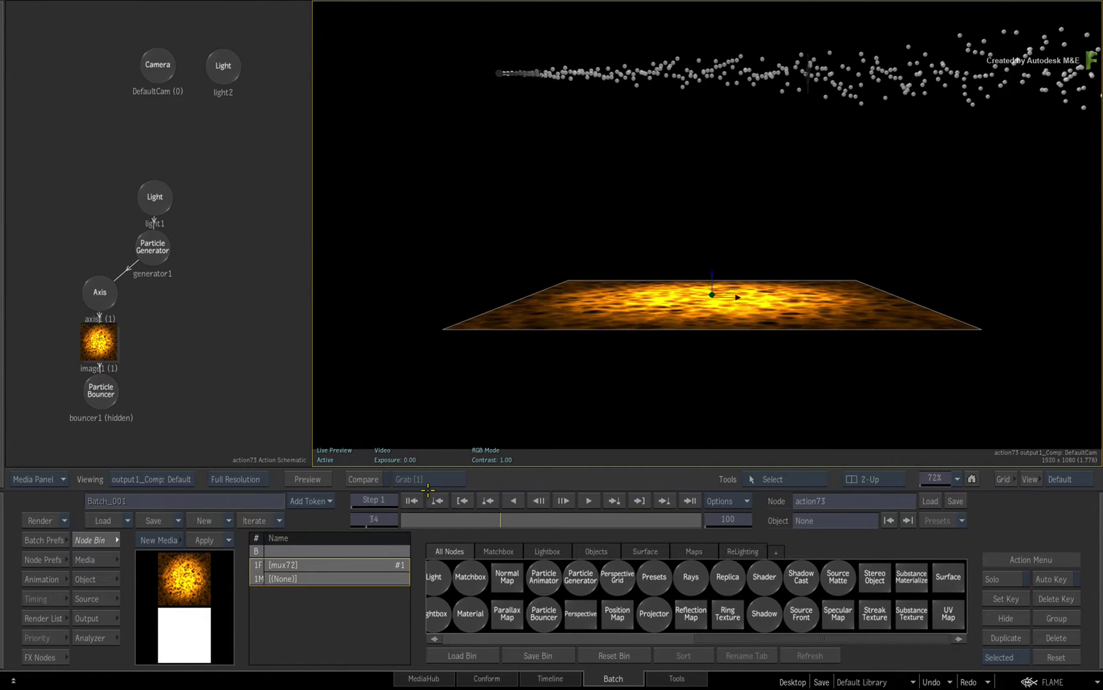
pyautogui.moveTo(413, 519); pyautogui.dragTo(589, 508)
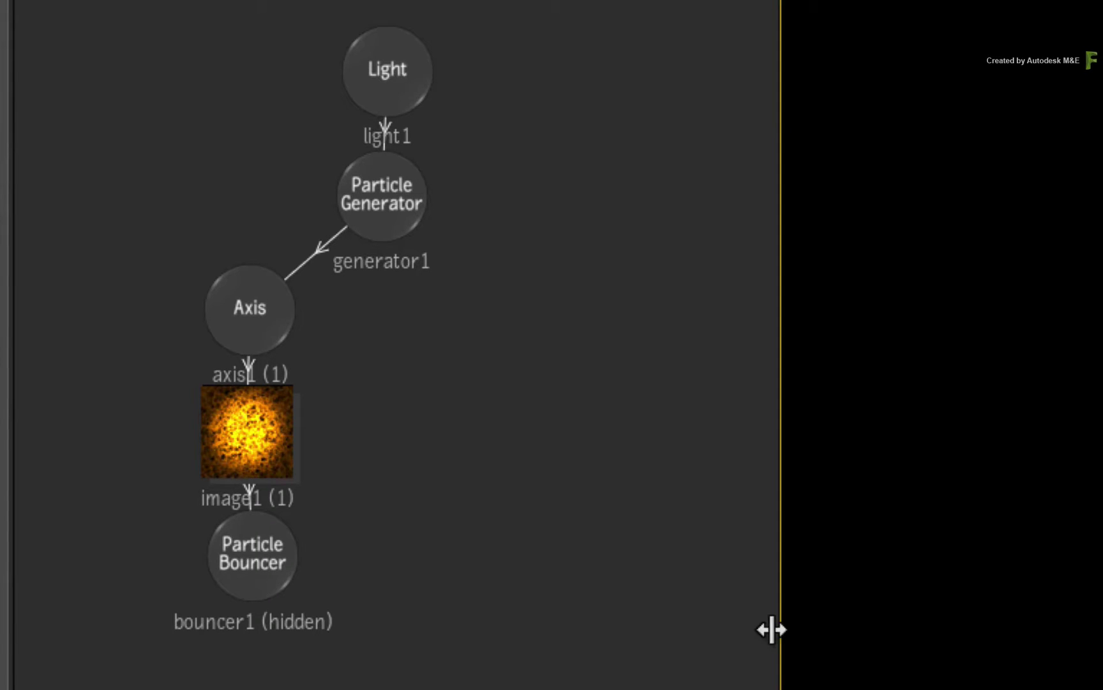
pyautogui.click(226, 444)
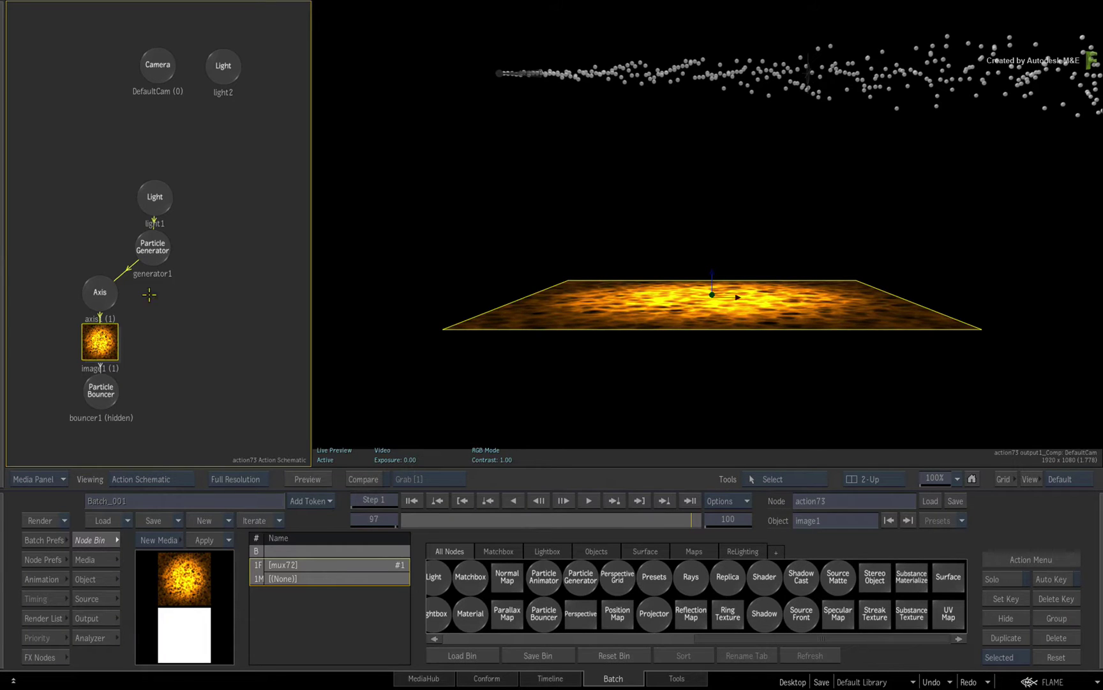
pyautogui.click(153, 251)
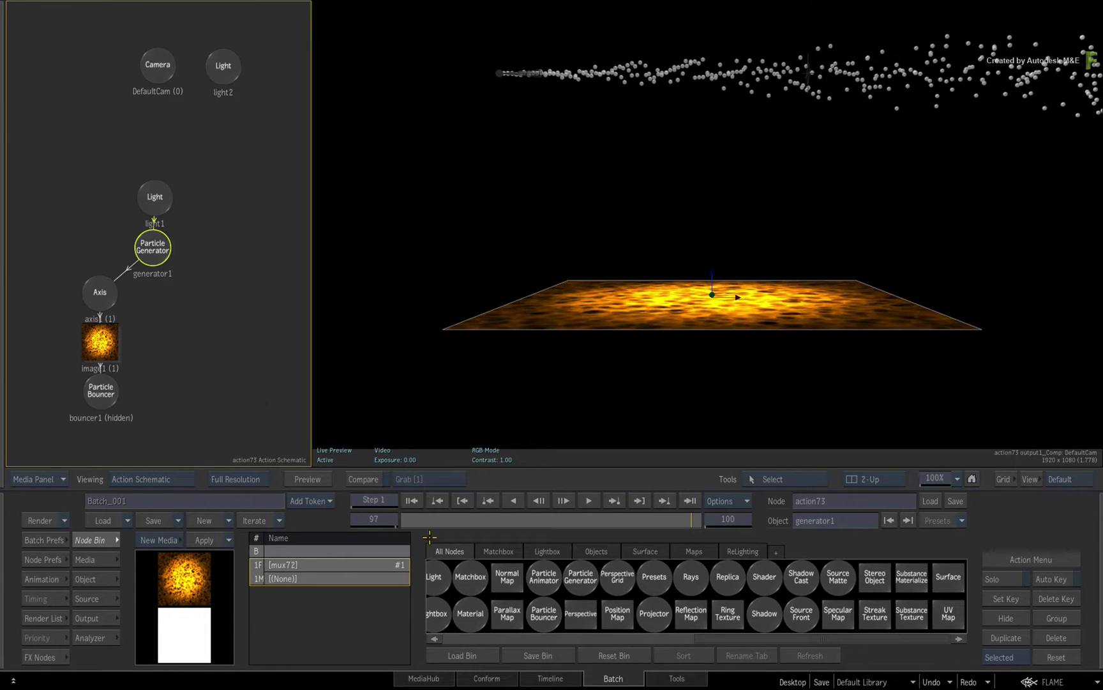
pyautogui.click(468, 518)
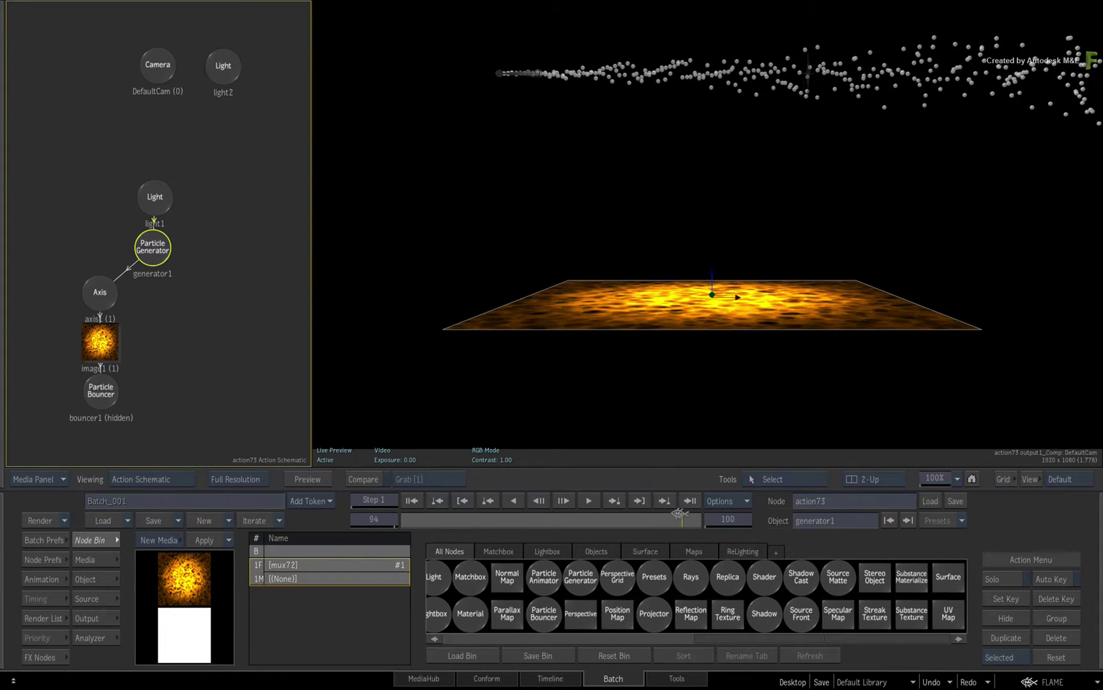
pyautogui.click(446, 518)
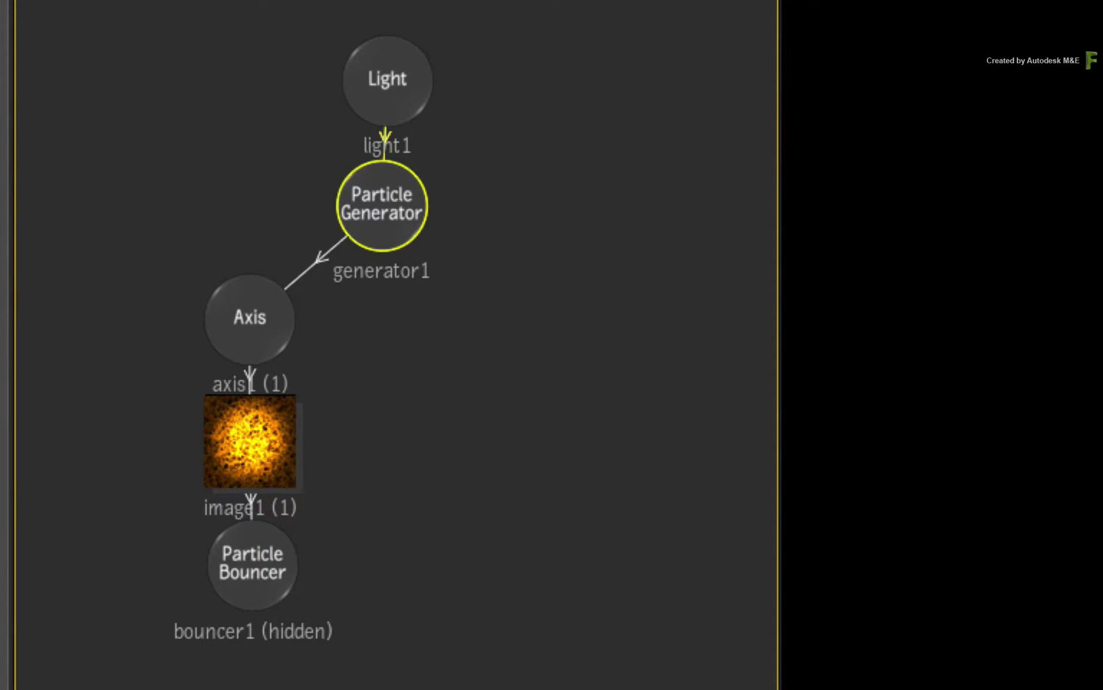
# Step: Add a Particle Animator, manipulator1, linked under generator1 in the Action schematic
pyautogui.moveTo(371, 198); pyautogui.dragTo(372, 200)
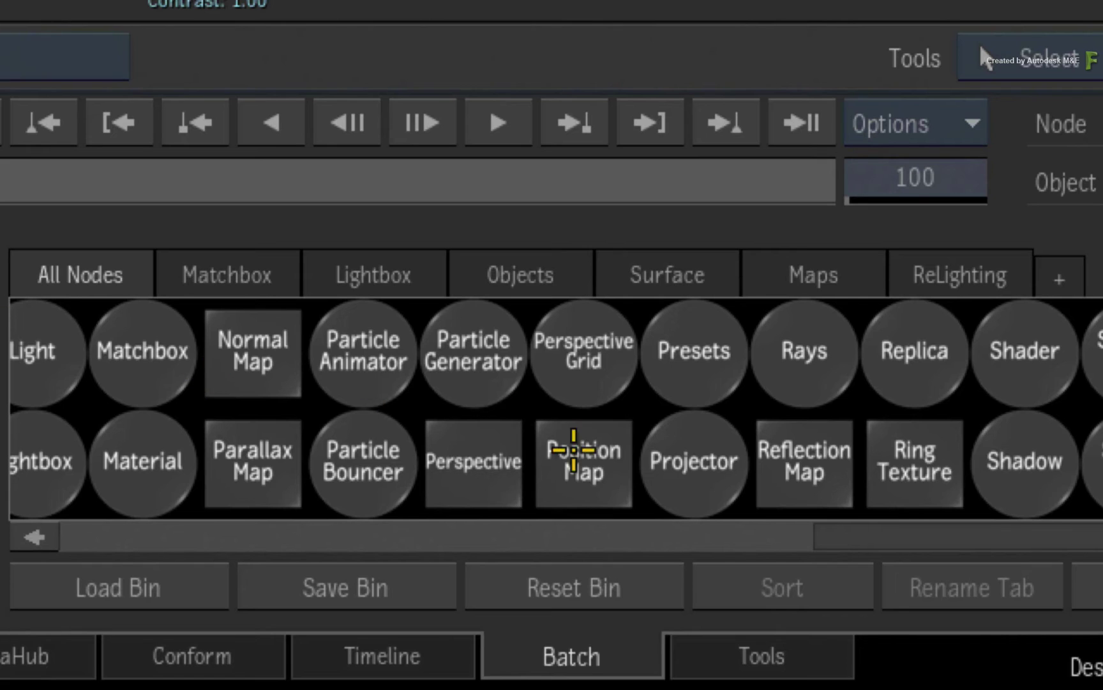
pyautogui.moveTo(567, 414); pyautogui.dragTo(645, 408)
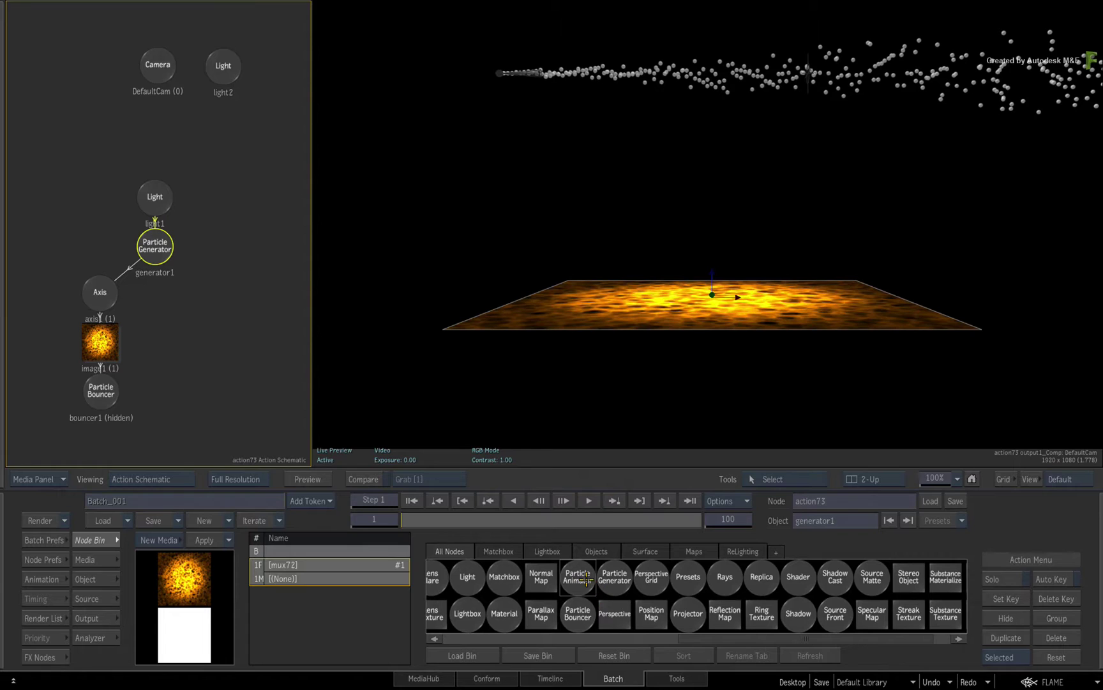
pyautogui.moveTo(473, 354); pyautogui.dragTo(213, 307)
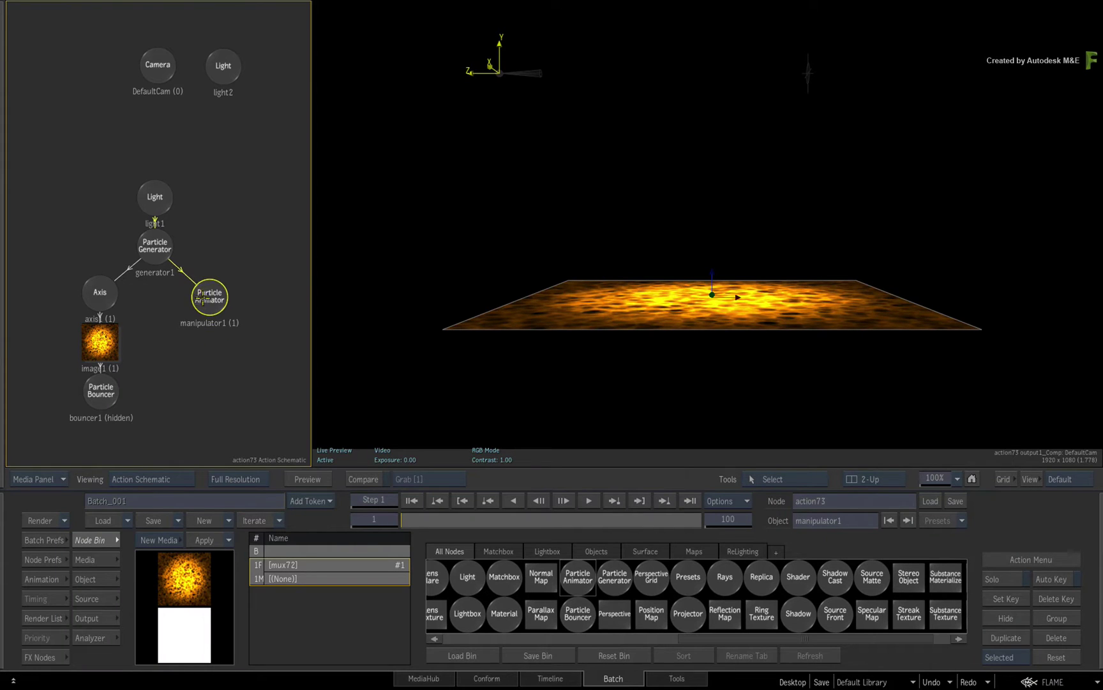
# Step: Change manipulator1's animator mode from Transform to Gravity
pyautogui.doubleClick(207, 298)
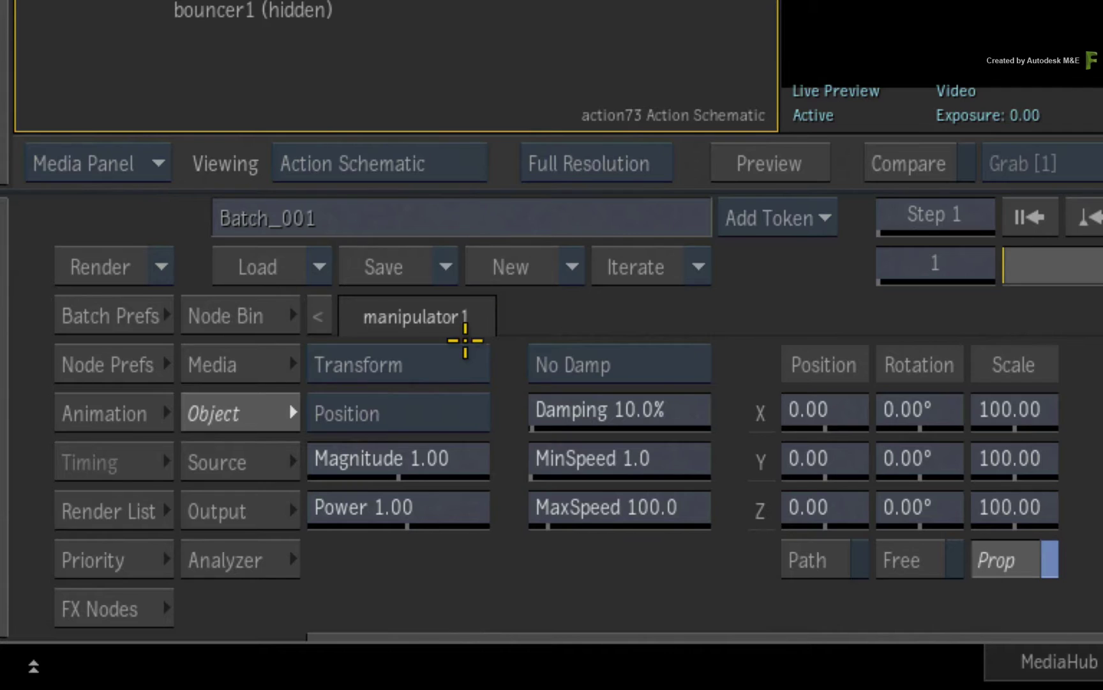
pyautogui.click(183, 559)
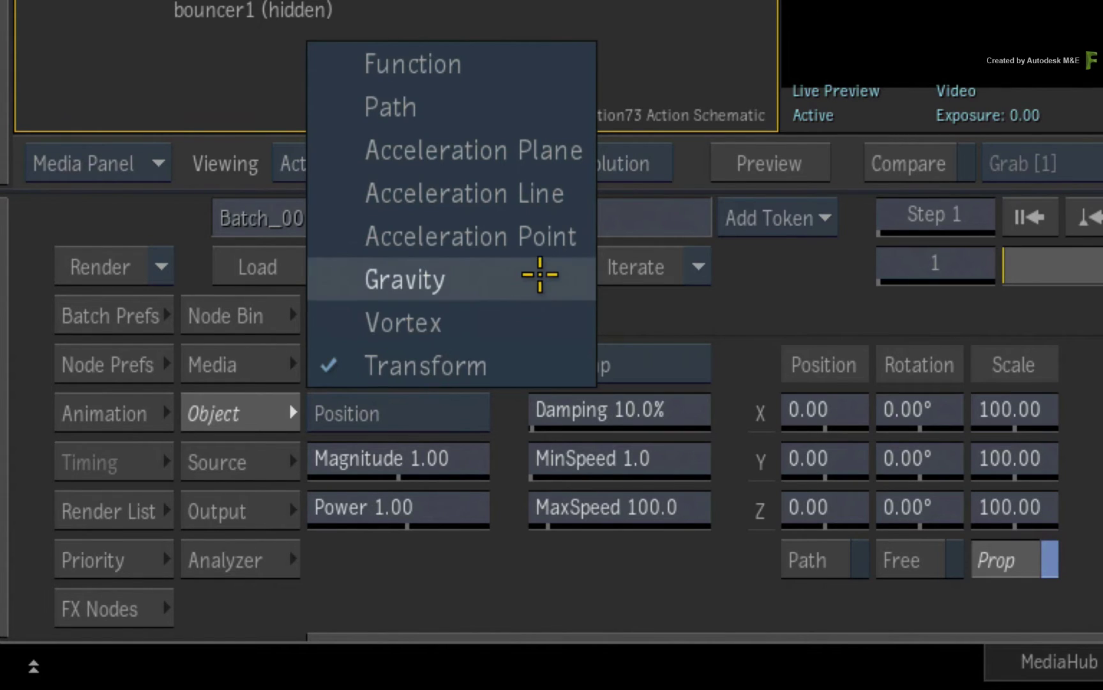
pyautogui.click(538, 278)
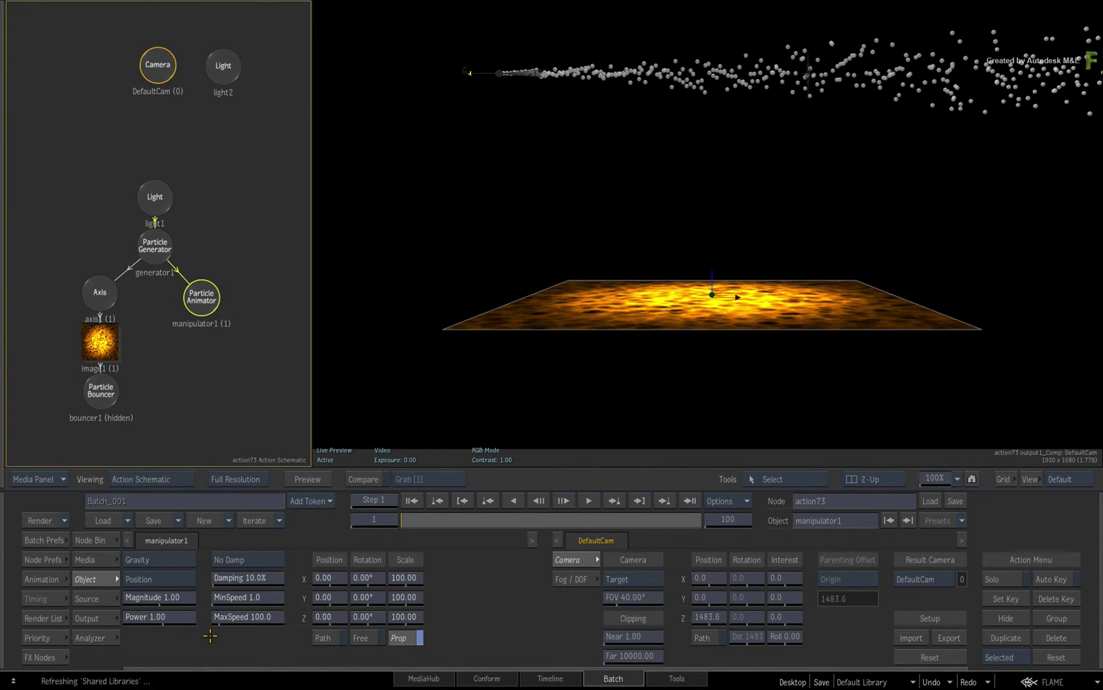
# Step: Play the stream, then enable Free and set manipulator1's X rotation to 90°
pyautogui.moveTo(425, 521); pyautogui.dragTo(489, 519)
pyautogui.click(562, 506)
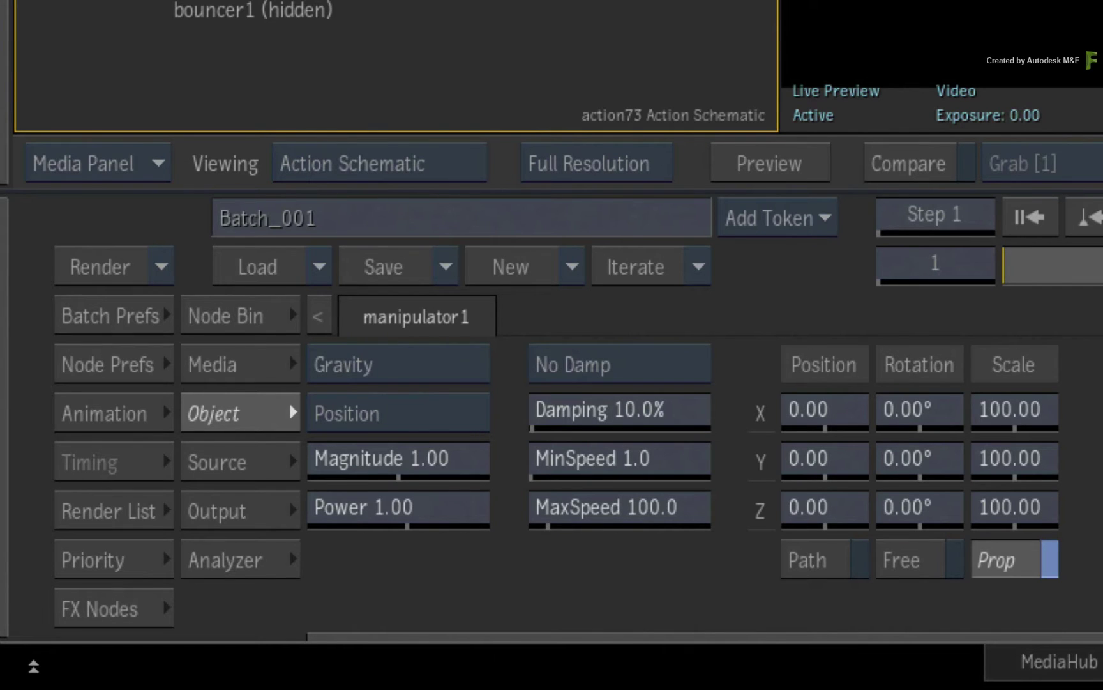
pyautogui.click(922, 559)
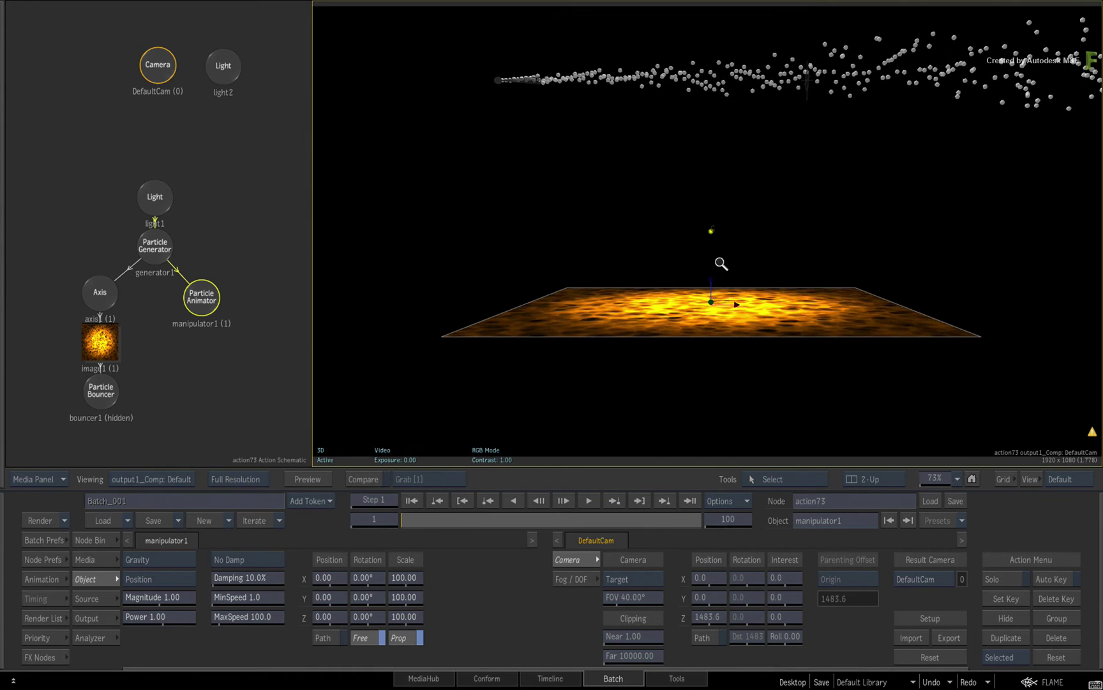
pyautogui.click(369, 577)
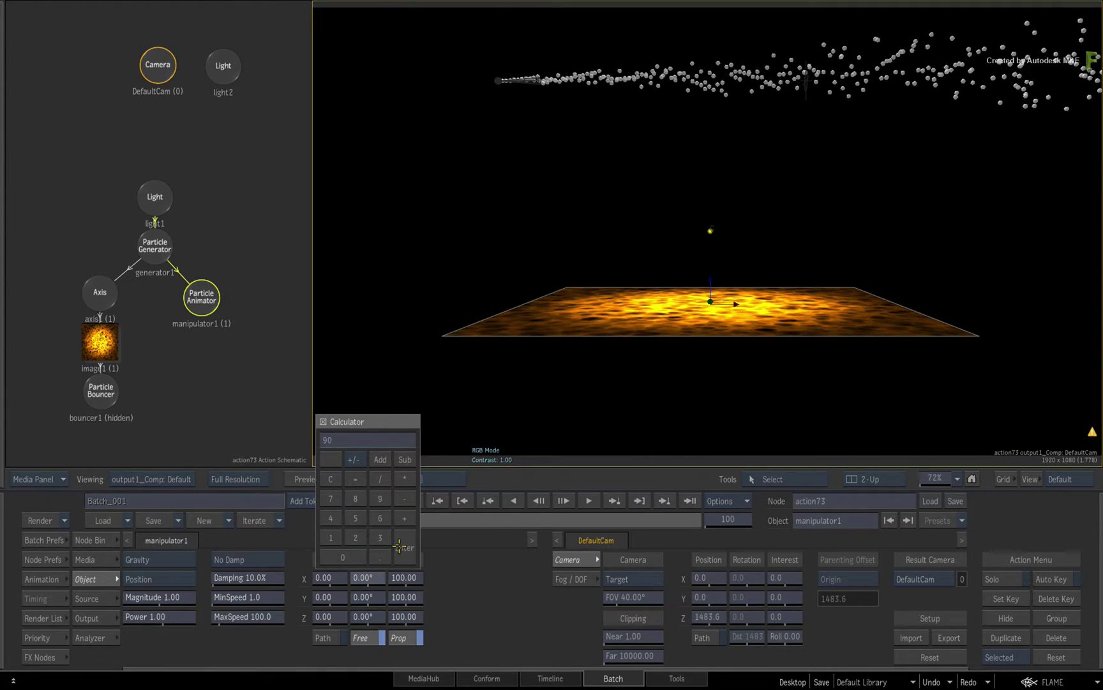
pyautogui.click(399, 546)
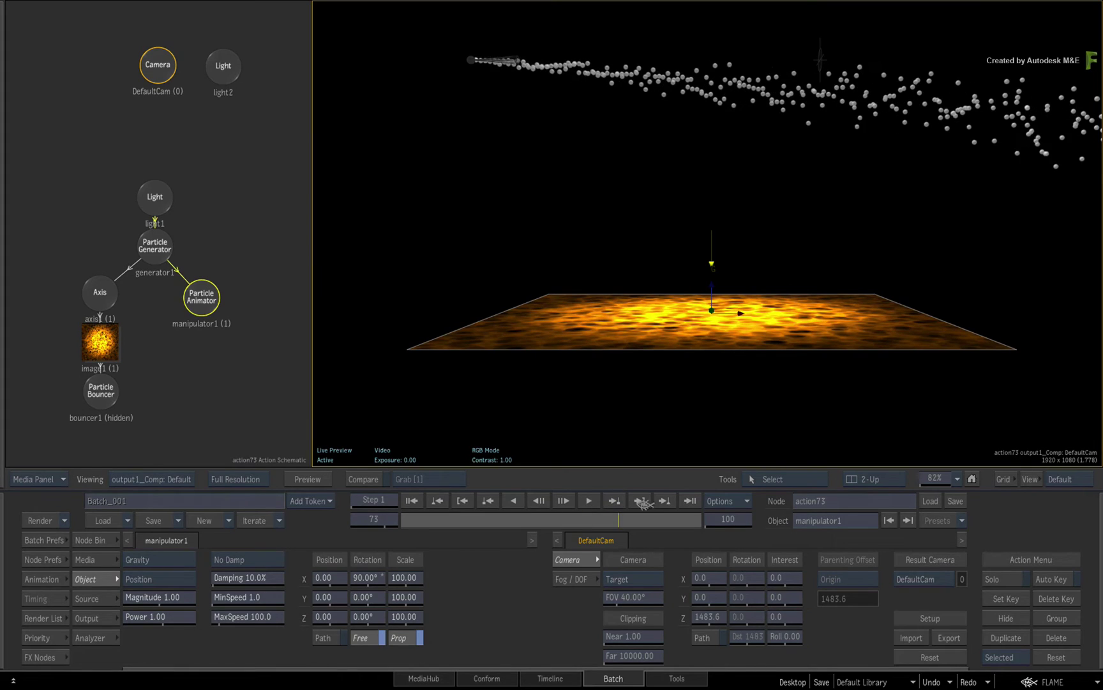
# Step: At frame 1, switch to the Working view, zoom out and hide the default camera
pyautogui.click(410, 501)
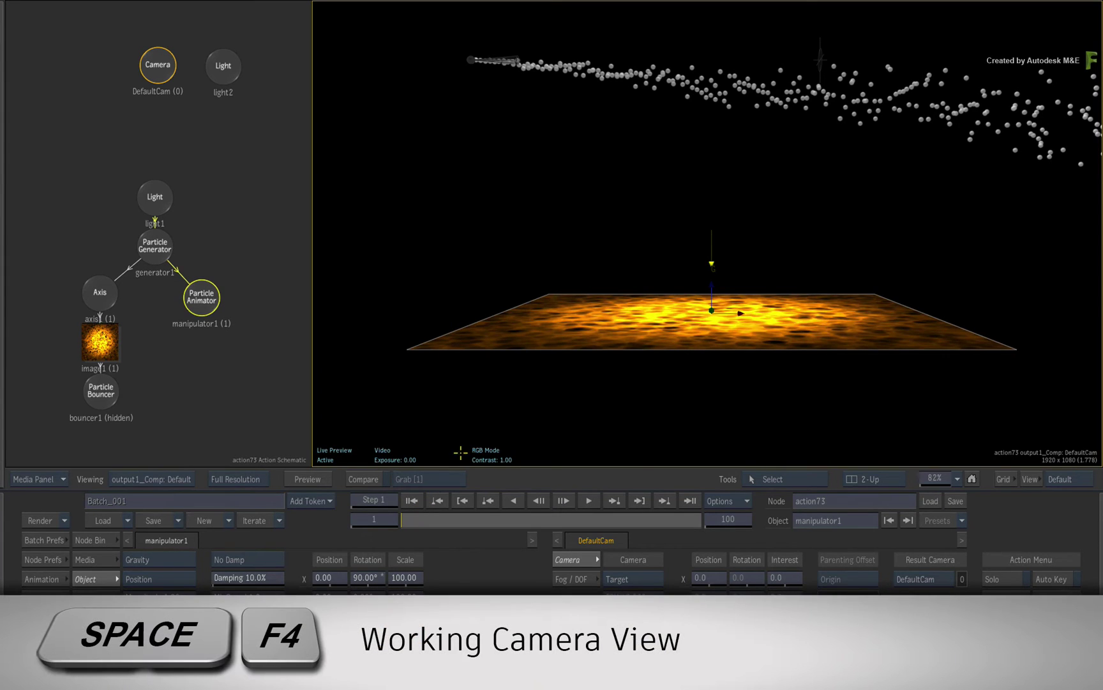
pyautogui.hotkey('space', 'F4')
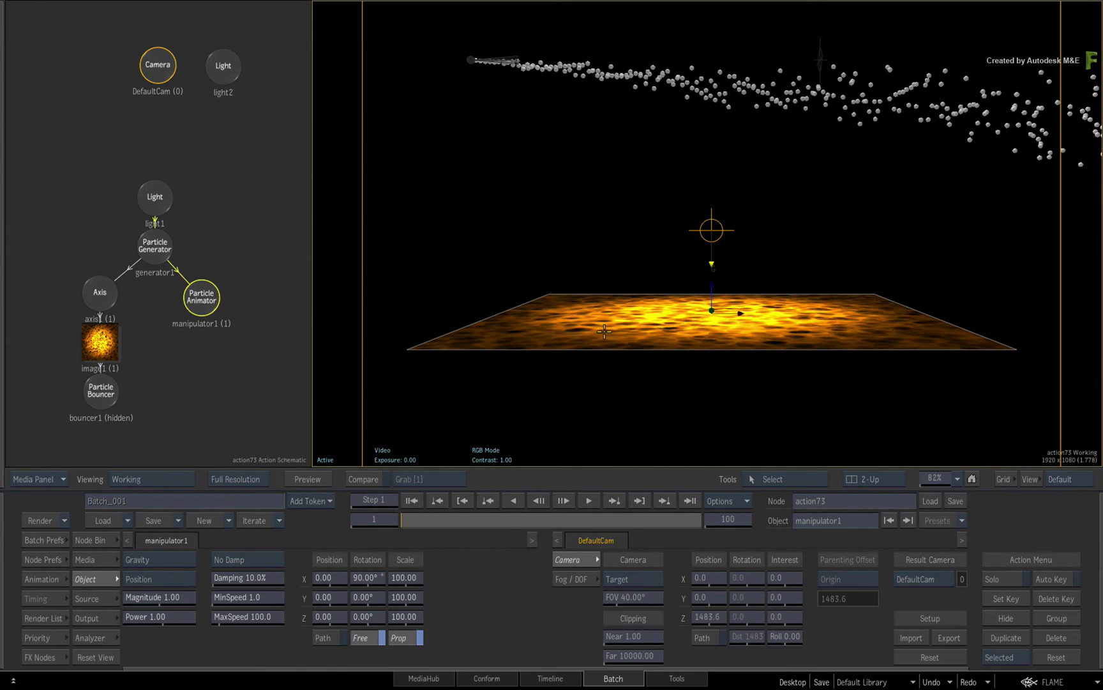
pyautogui.moveTo(772, 311); pyautogui.dragTo(702, 316)
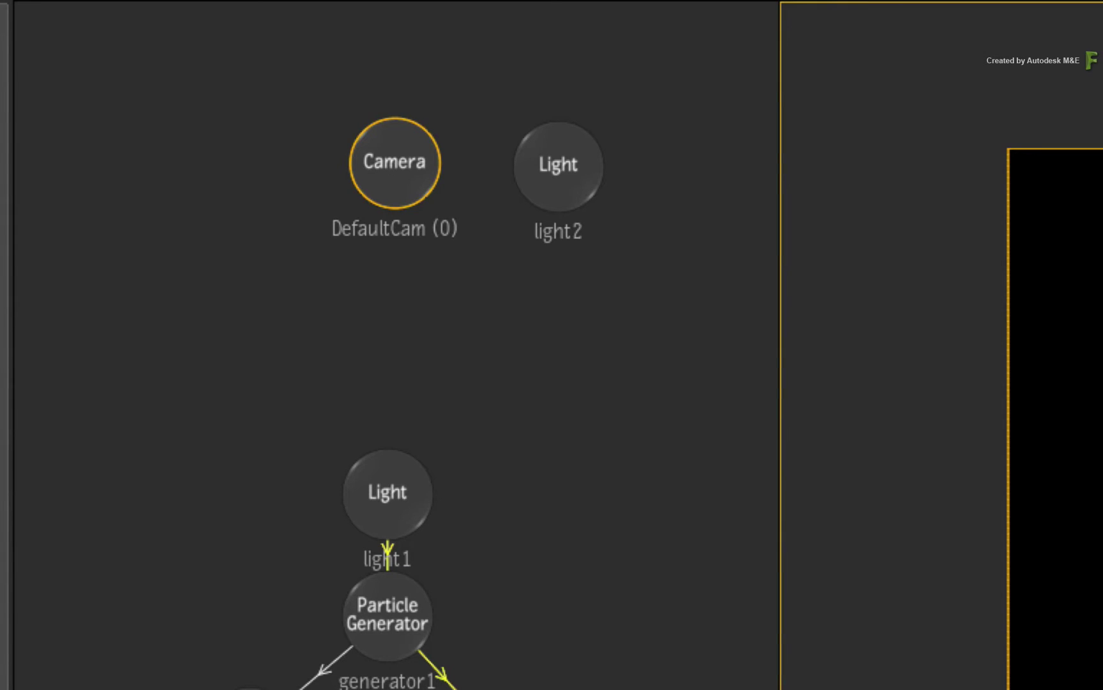
pyautogui.click(394, 182)
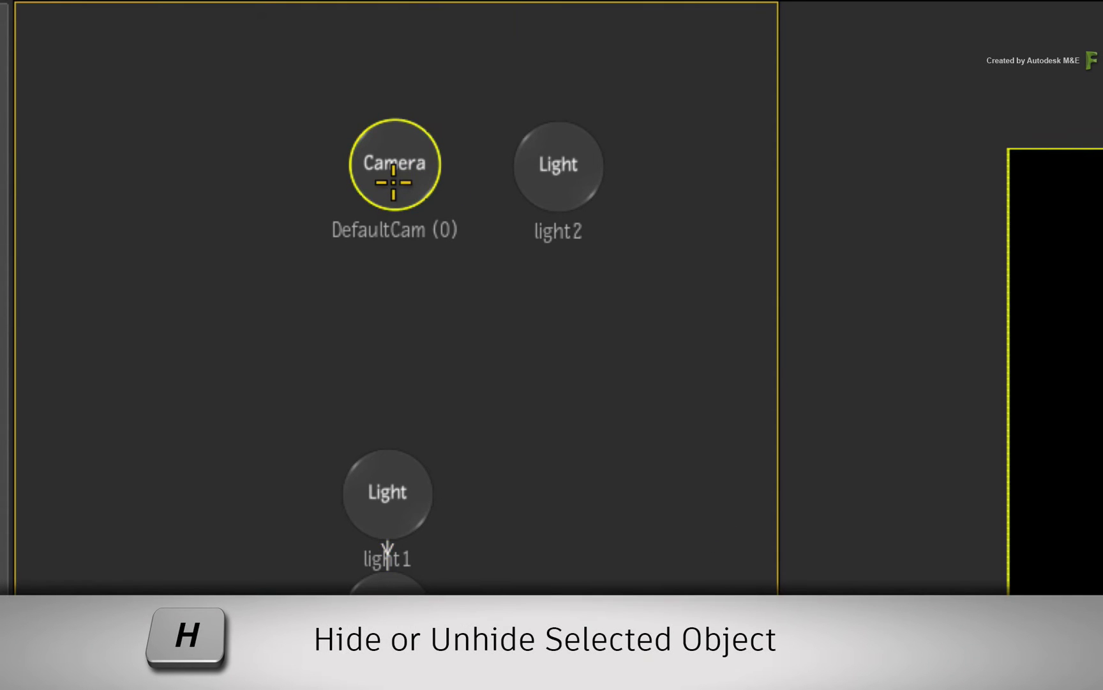
pyautogui.press('h')
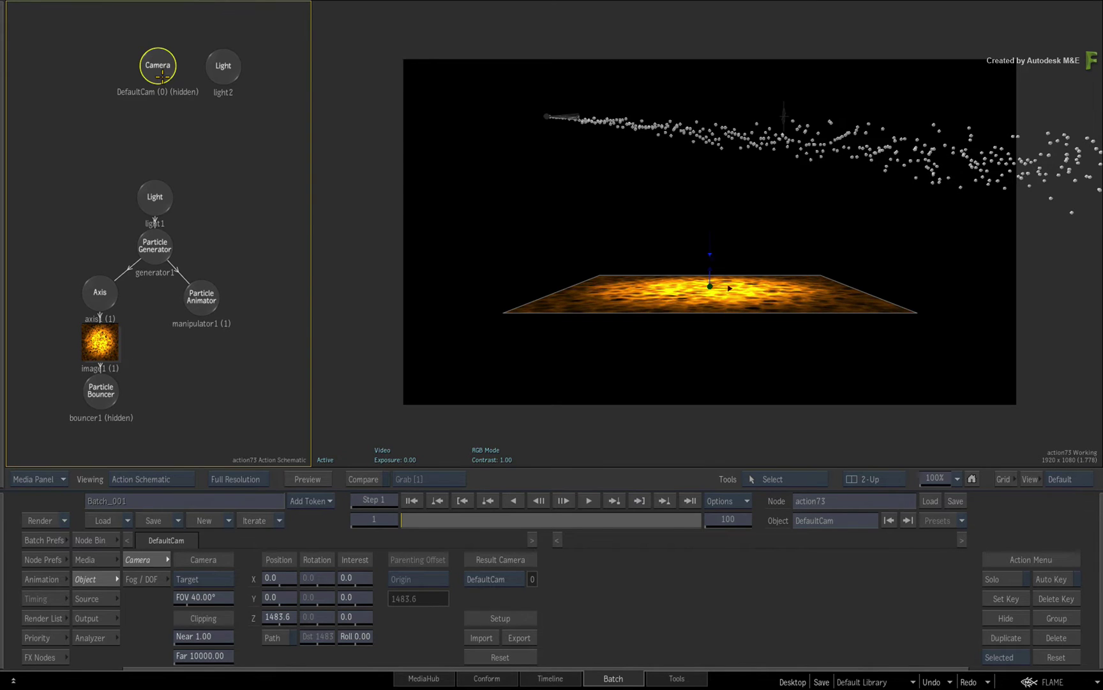
# Step: Select the Particle Animator and orbit the Working view around the textured plane
pyautogui.click(203, 292)
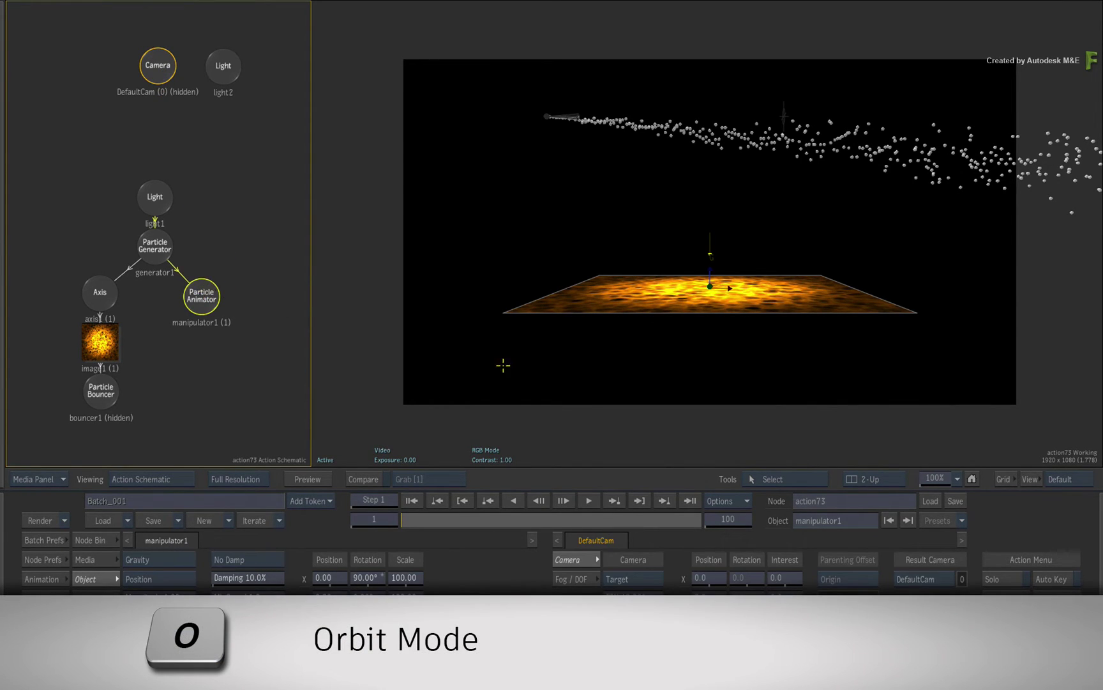
pyautogui.click(677, 387)
pyautogui.press('o')
pyautogui.moveTo(784, 246); pyautogui.dragTo(458, 375)
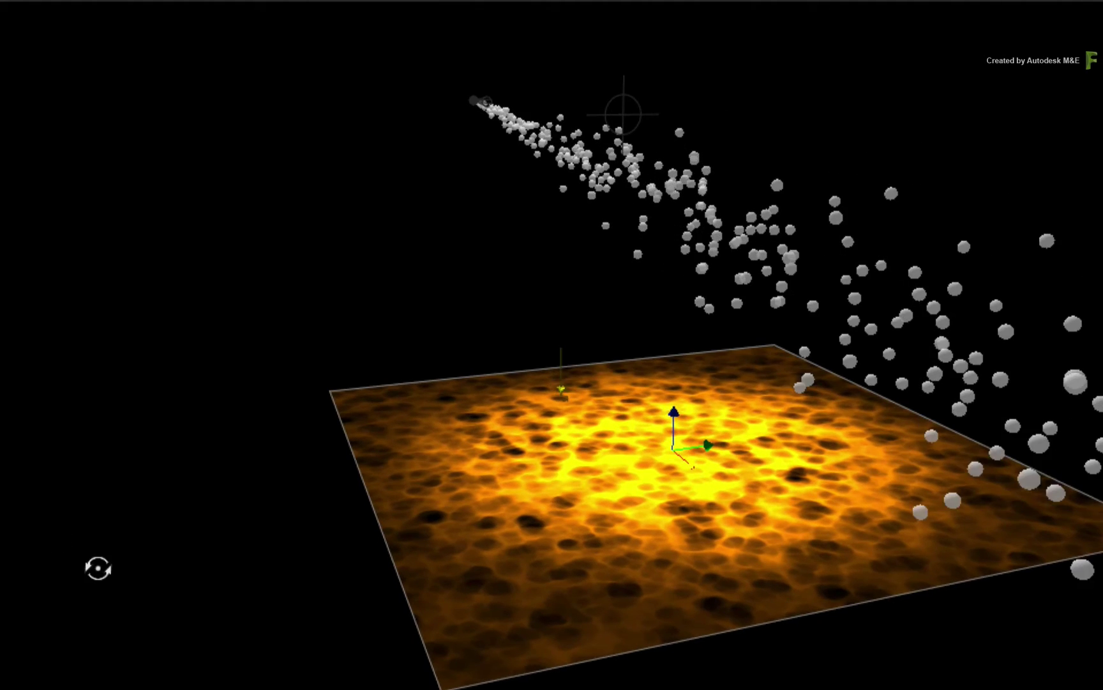
# Step: Set the gravity Magnitude to 0, then raise it to 0.50 while re-angling the view
pyautogui.moveTo(98, 568); pyautogui.dragTo(238, 572)
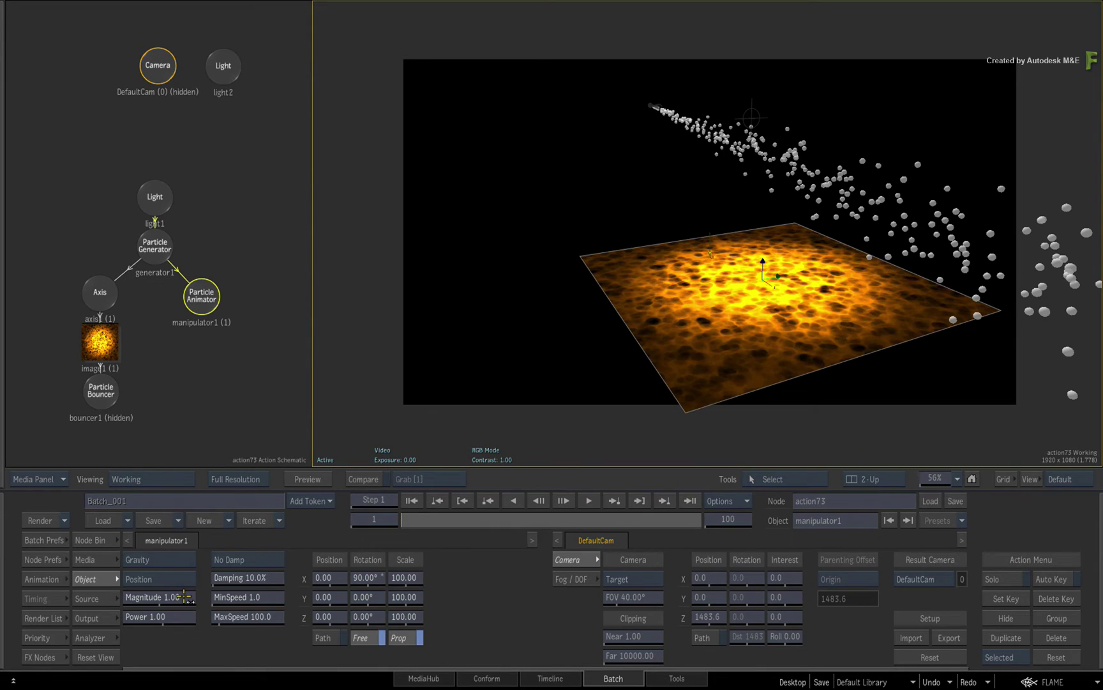
pyautogui.click(174, 597)
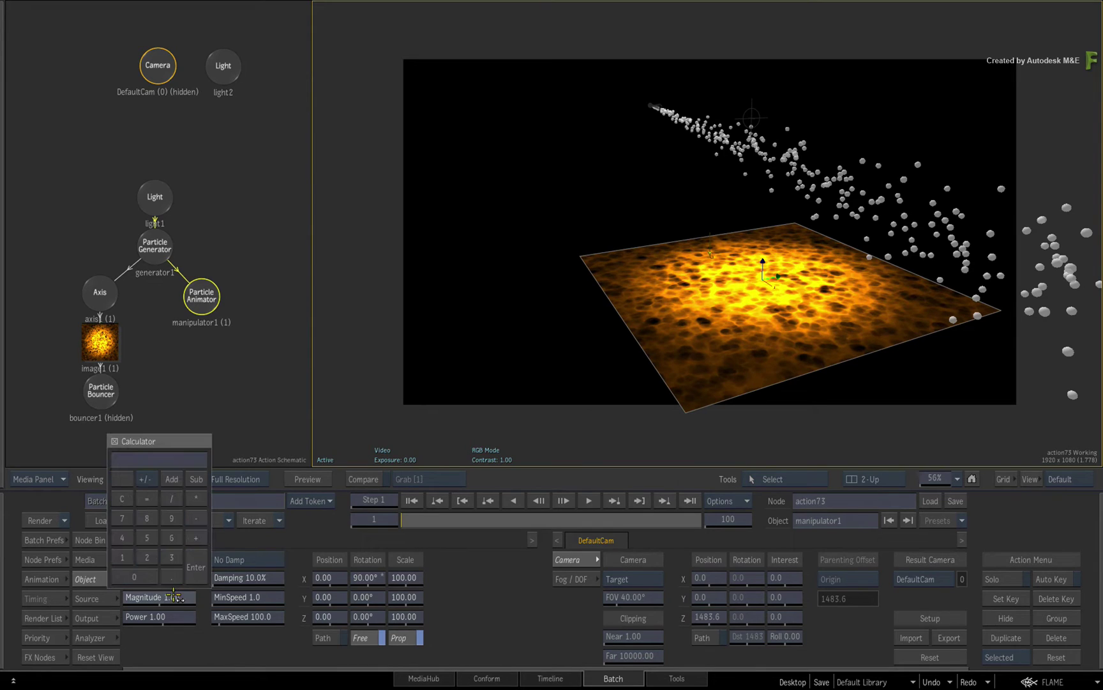
pyautogui.click(197, 568)
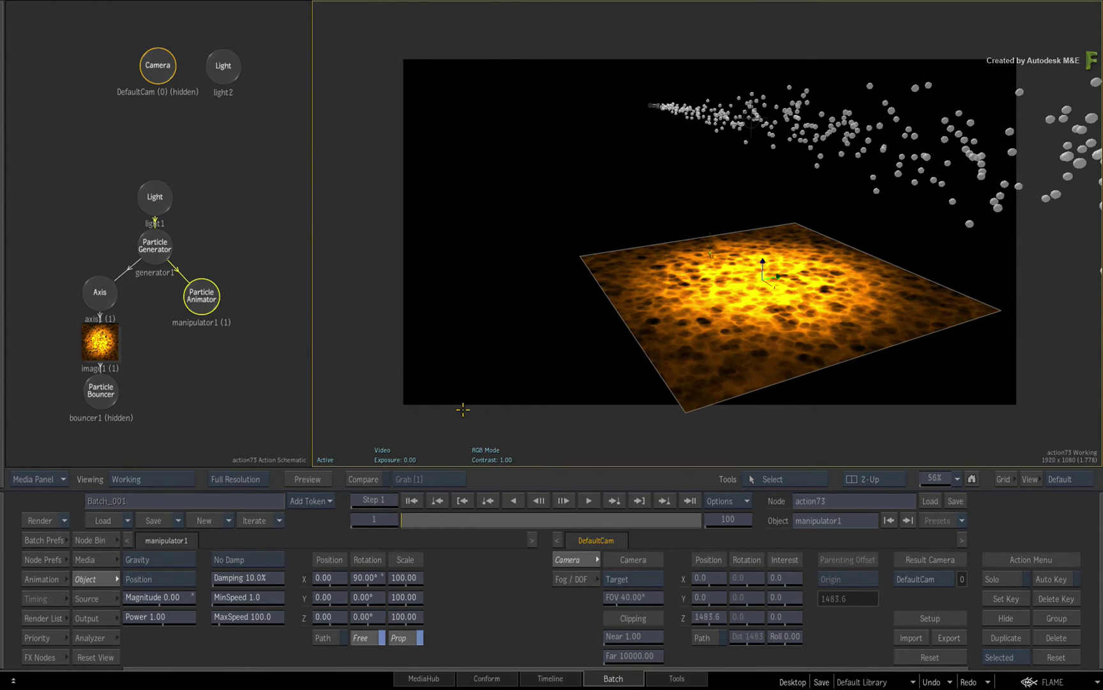
pyautogui.moveTo(638, 250); pyautogui.dragTo(855, 192)
pyautogui.moveTo(161, 596); pyautogui.dragTo(182, 594)
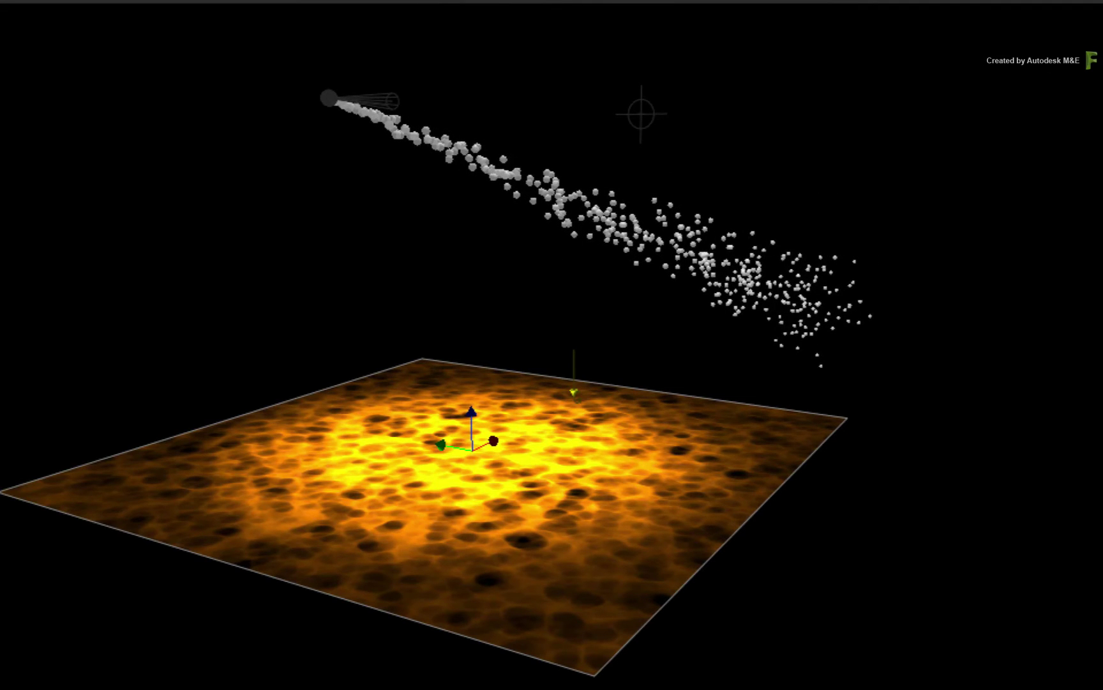
# Step: Try shrinking the gravity manipulator to 69 scale, then undo back to 100
pyautogui.moveTo(639, 504); pyautogui.dragTo(0, 529)
pyautogui.moveTo(371, 353); pyautogui.dragTo(504, 354)
pyautogui.moveTo(409, 578); pyautogui.dragTo(434, 578)
pyautogui.hotkey('ctrl', 'z')
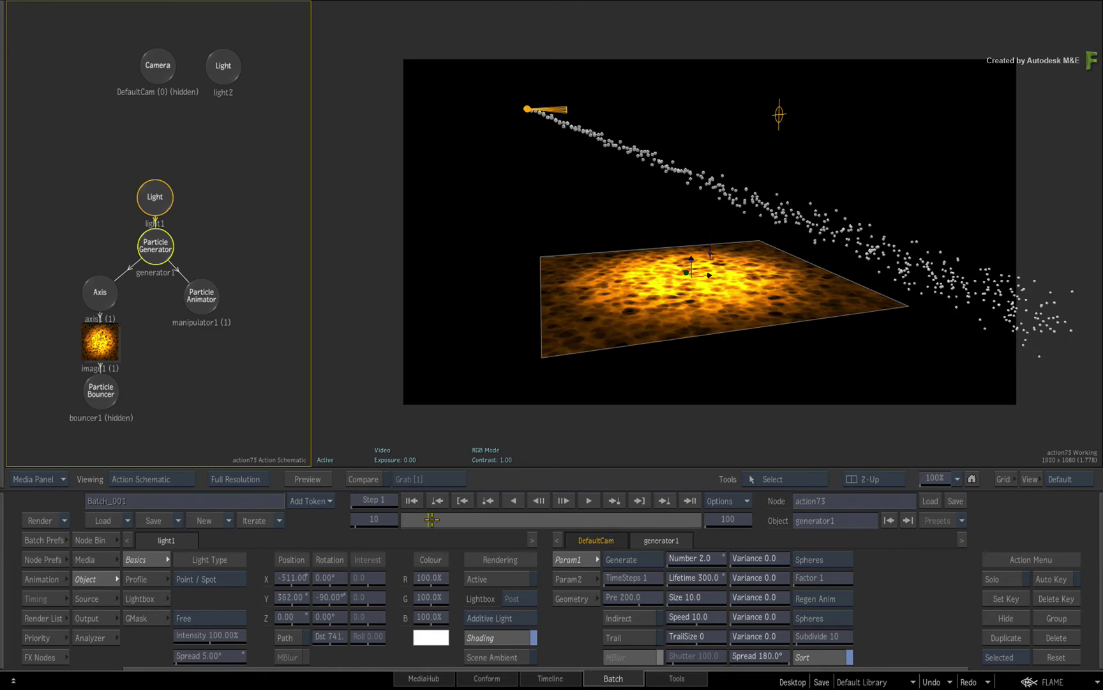
# Step: Raise generator1's Speed Variance to 4.0, then reset it to 0.0 from frame 1
pyautogui.click(412, 500)
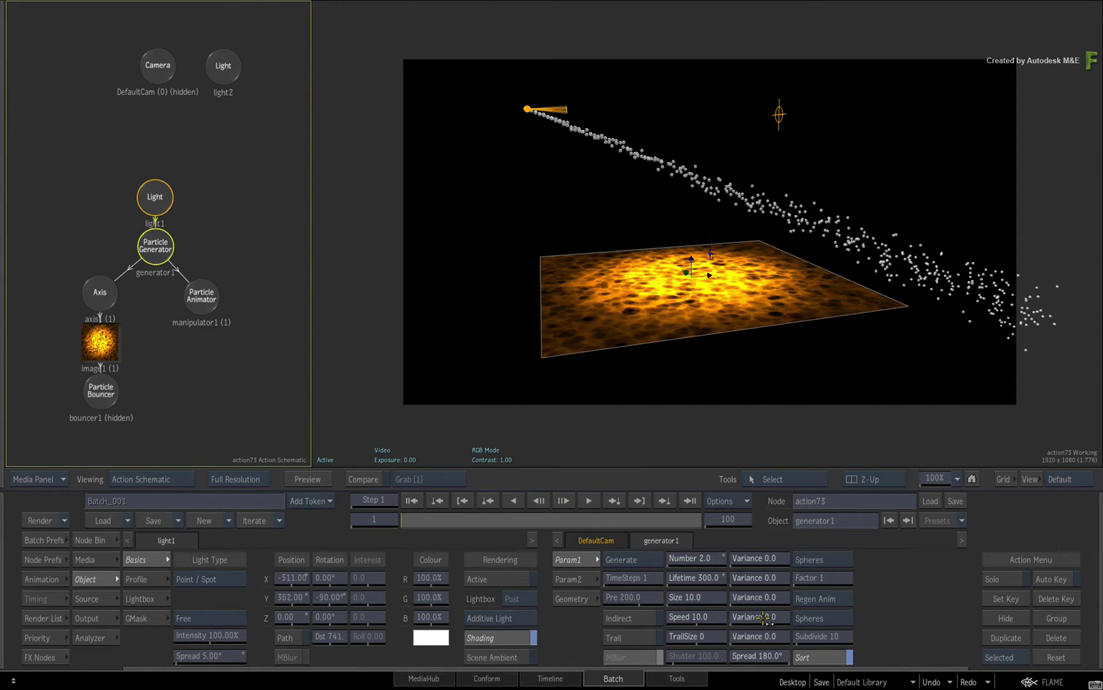
pyautogui.moveTo(768, 620); pyautogui.dragTo(790, 616)
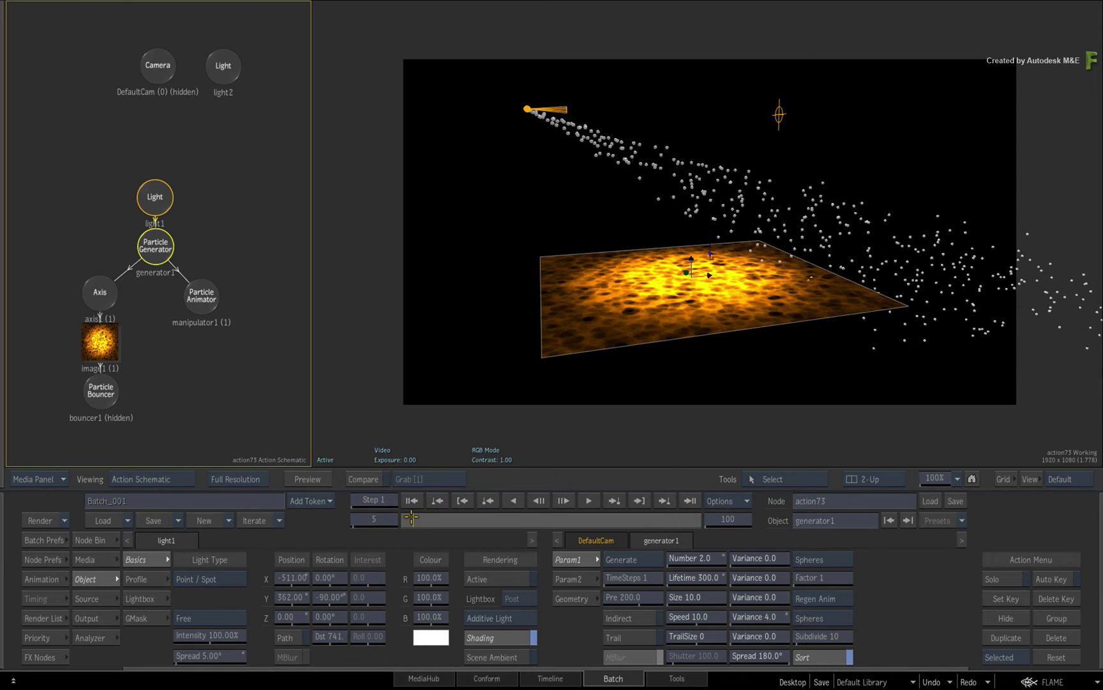
pyautogui.click(412, 500)
pyautogui.moveTo(770, 619); pyautogui.dragTo(754, 634)
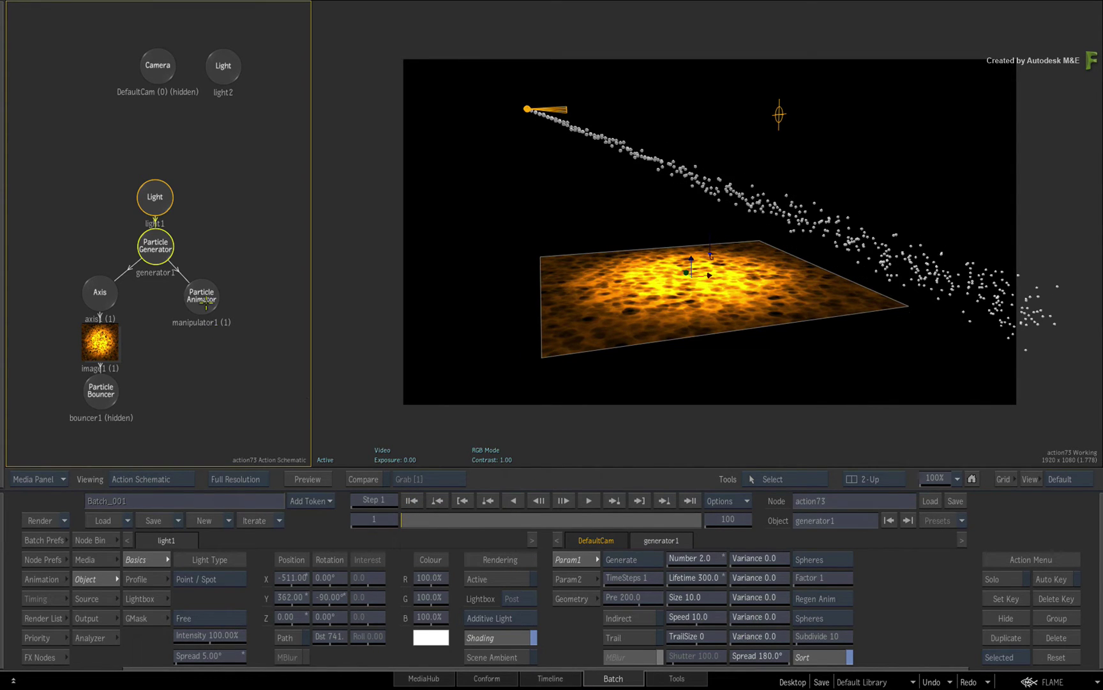
# Step: Switch manipulator1's gravity from Position to Speed and set its Magnitude to 0
pyautogui.click(205, 300)
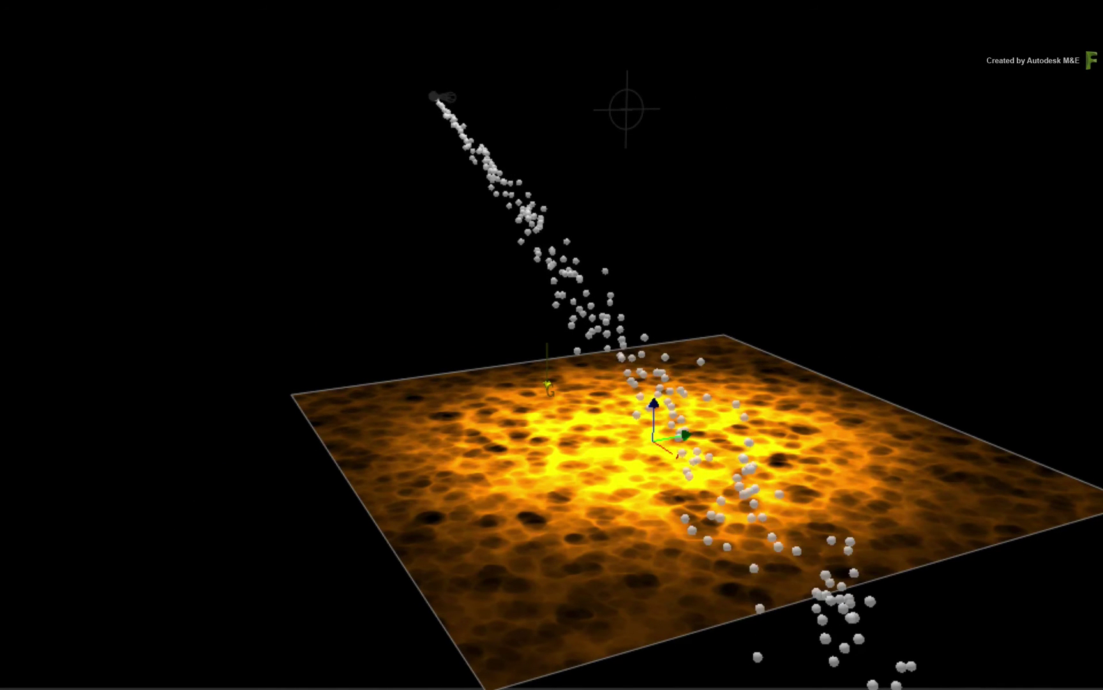
pyautogui.moveTo(150, 419); pyautogui.dragTo(448, 463)
pyautogui.press('`')
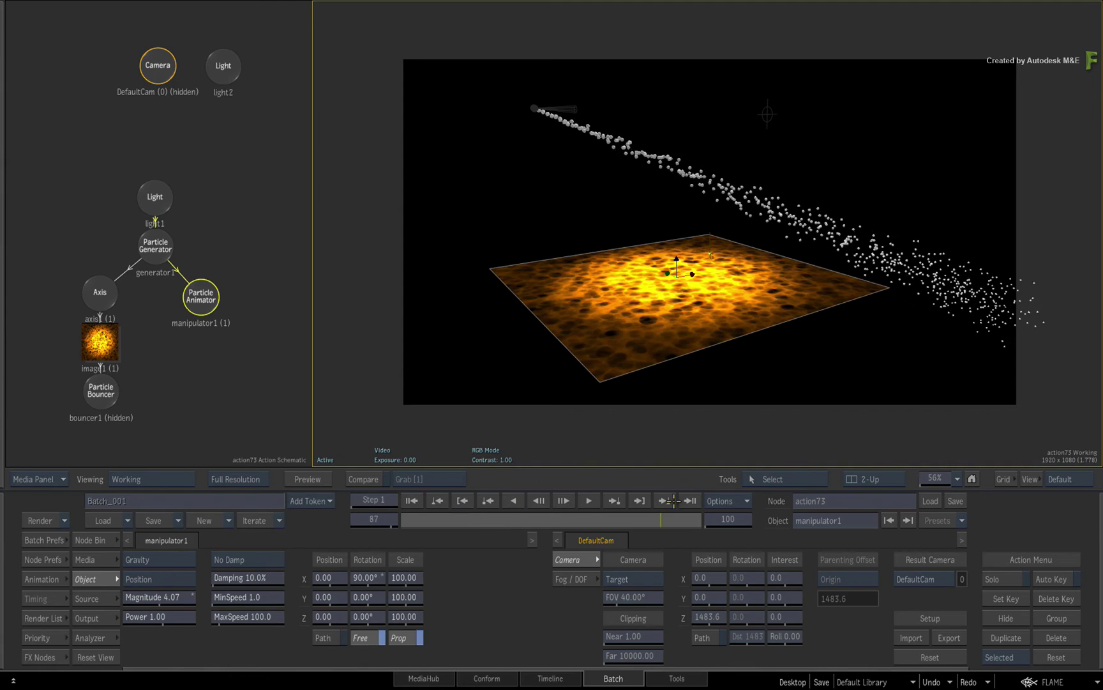
pyautogui.click(412, 500)
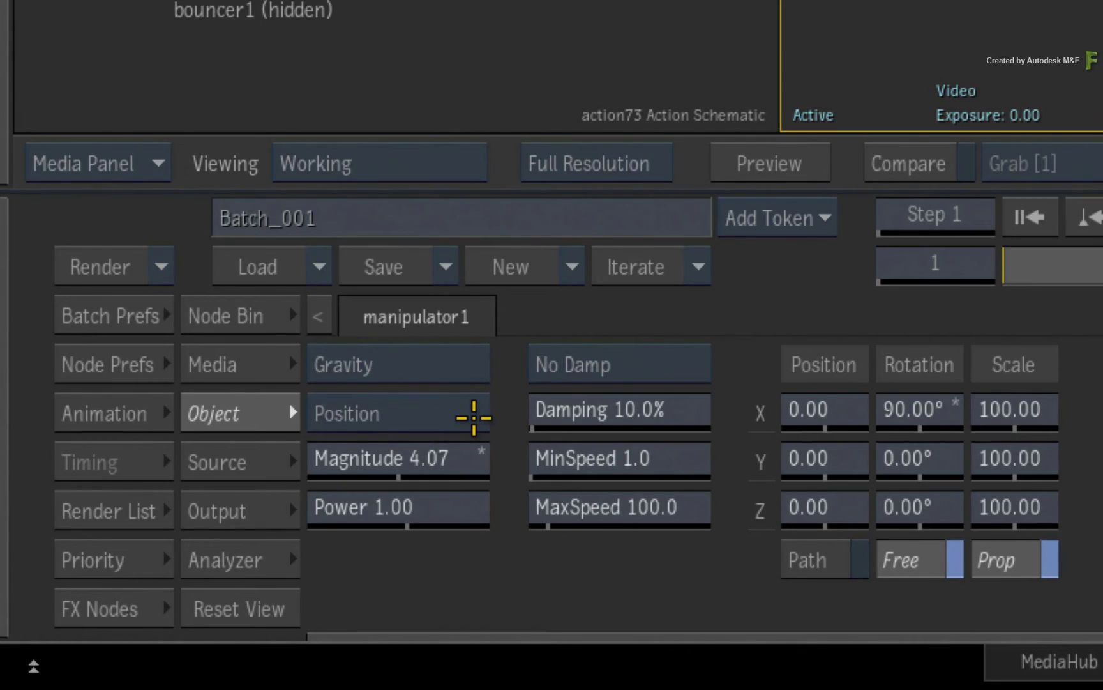
pyautogui.click(419, 412)
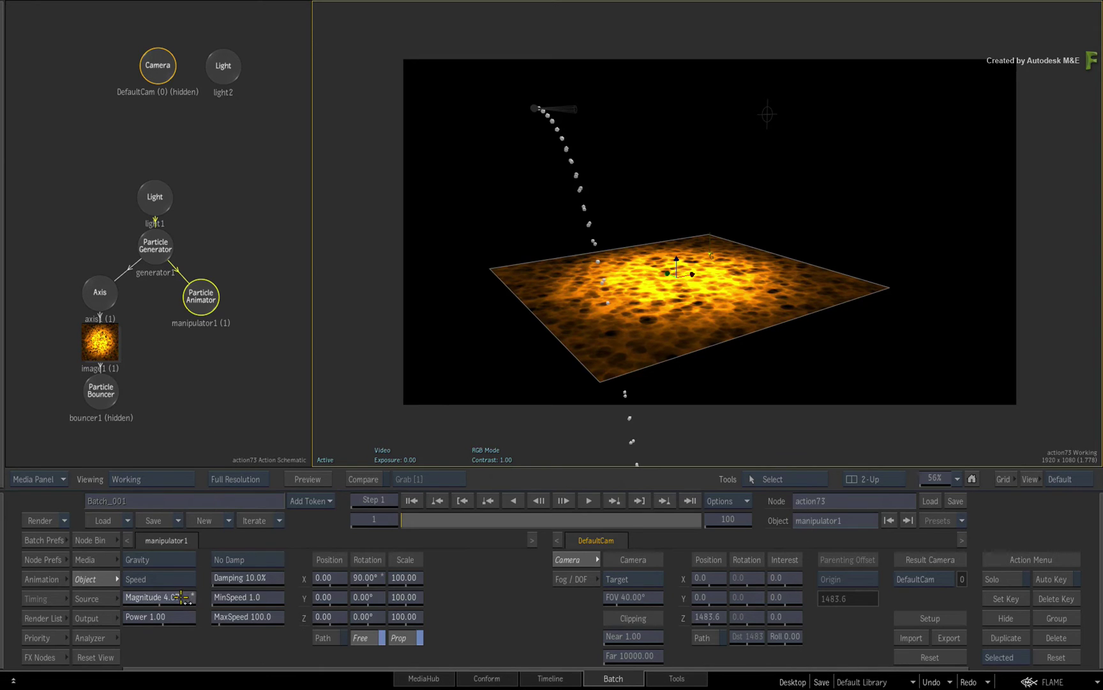
pyautogui.click(179, 596)
pyautogui.click(152, 577)
pyautogui.click(191, 564)
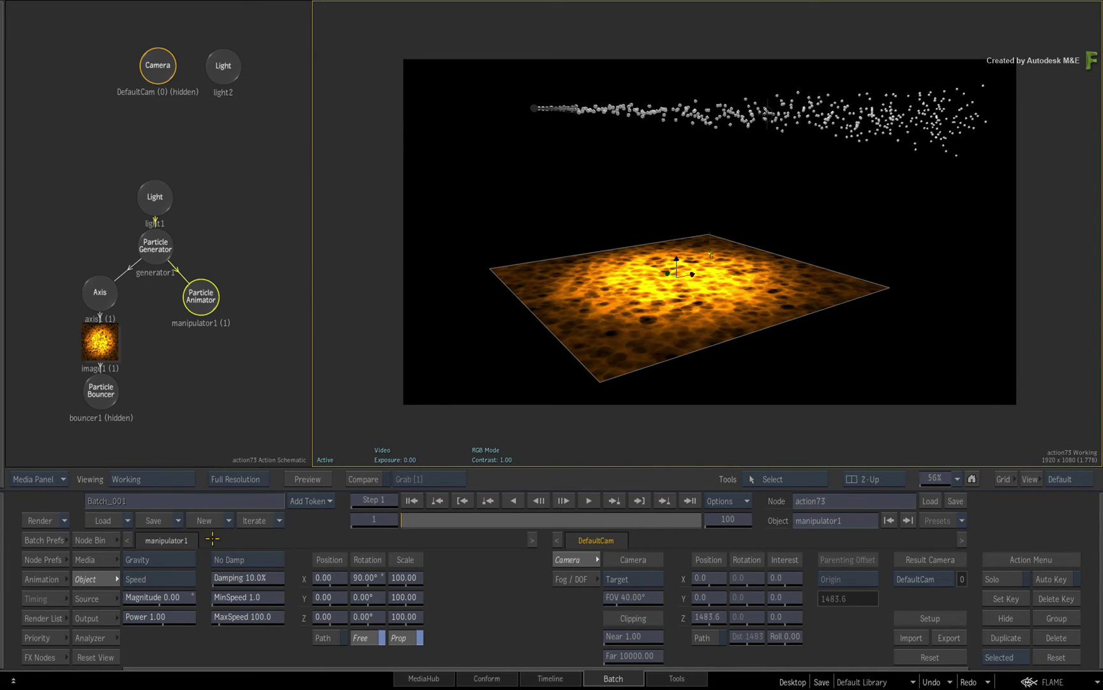
# Step: Raise the Speed gravity Magnitude to 1.00 so the stream curves downward
pyautogui.press('o')
pyautogui.moveTo(632, 200); pyautogui.dragTo(844, 260)
pyautogui.press('Escape')
pyautogui.moveTo(152, 598); pyautogui.dragTo(161, 597)
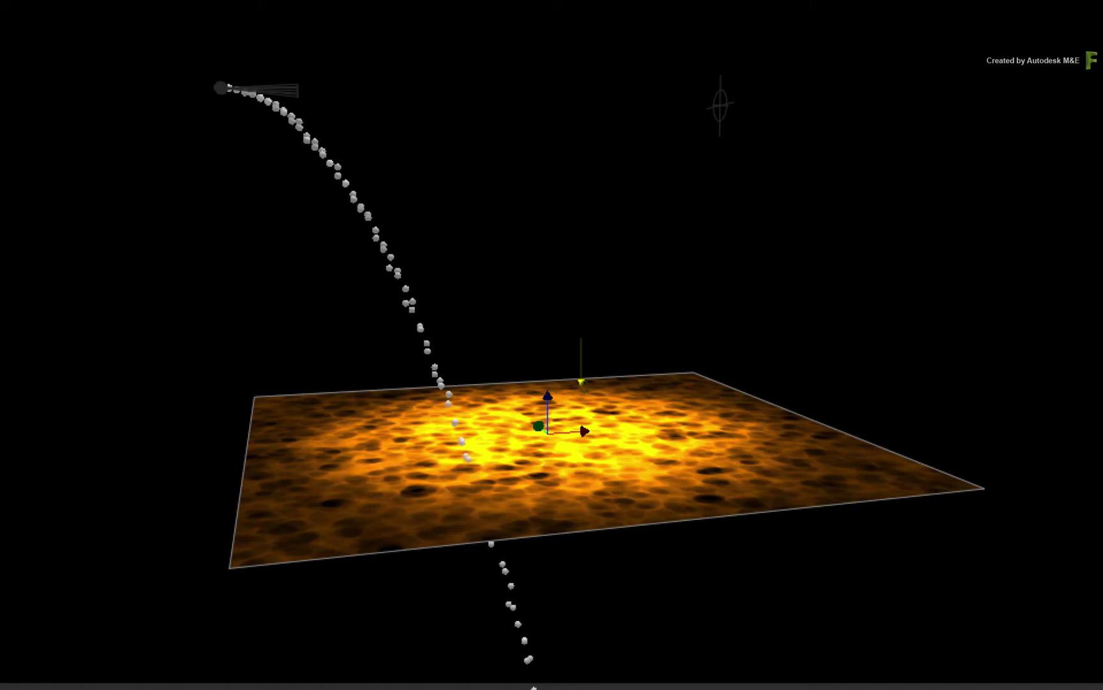
# Step: Orbit, zoom and scrub to frame 88 and back to check the arc through the plane
pyautogui.moveTo(228, 375); pyautogui.dragTo(102, 356)
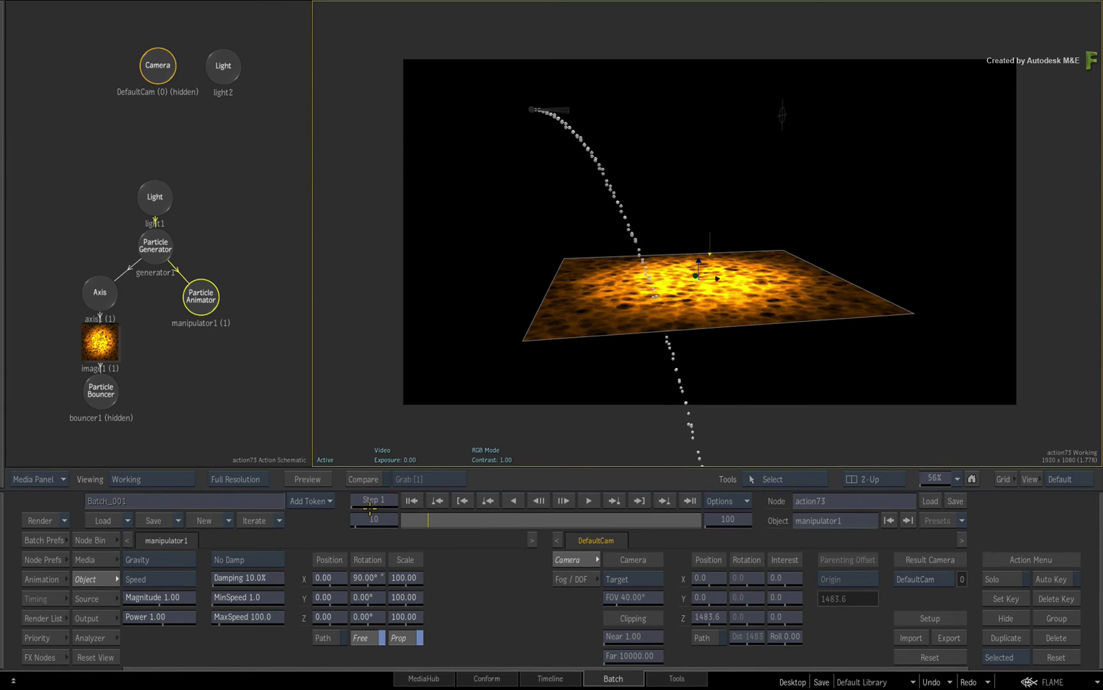
pyautogui.moveTo(684, 295); pyautogui.dragTo(631, 251)
pyautogui.scroll(3, 657, 250)
pyautogui.scroll(2, 673, 254)
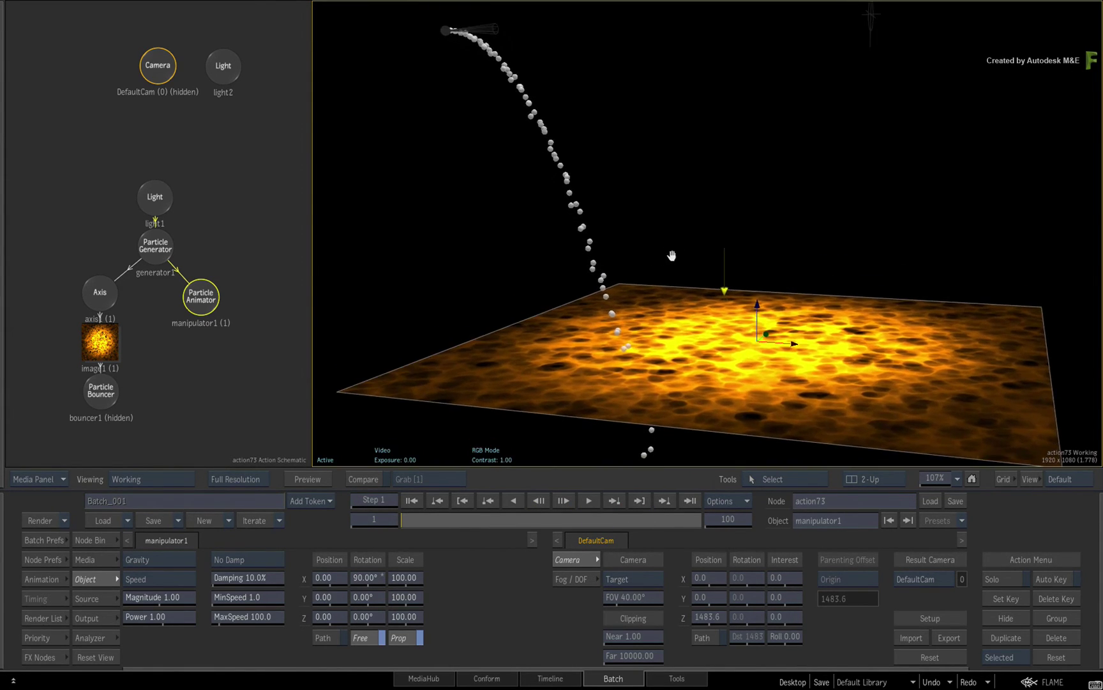
pyautogui.moveTo(551, 271); pyautogui.dragTo(703, 396)
pyautogui.moveTo(515, 323); pyautogui.dragTo(936, 329)
pyautogui.moveTo(567, 325); pyautogui.dragTo(731, 370)
pyautogui.moveTo(407, 520)
pyautogui.mouseDown()
pyautogui.moveTo(667, 507)
pyautogui.moveTo(406, 517)
pyautogui.mouseUp()
pyautogui.moveTo(790, 281); pyautogui.dragTo(491, 292)
pyautogui.moveTo(766, 321); pyautogui.dragTo(505, 340)
# Step: Set the Particle Generator's Speed Variance to 2.0, then reselect the Particle Animator
pyautogui.click(161, 255)
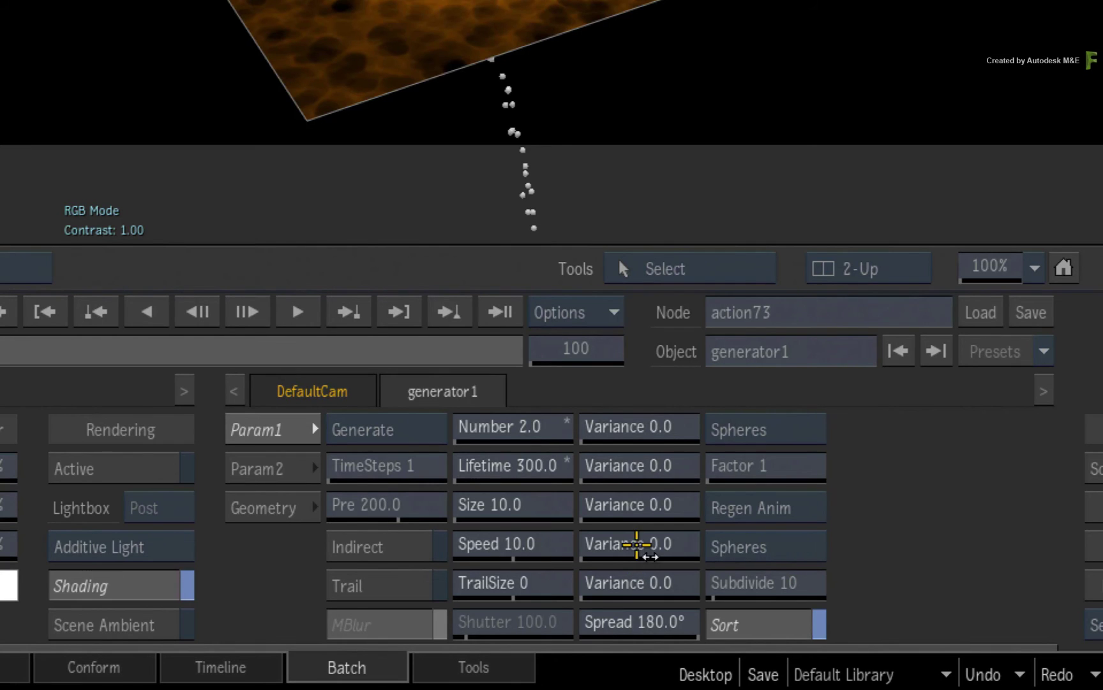
pyautogui.moveTo(637, 544); pyautogui.dragTo(681, 543)
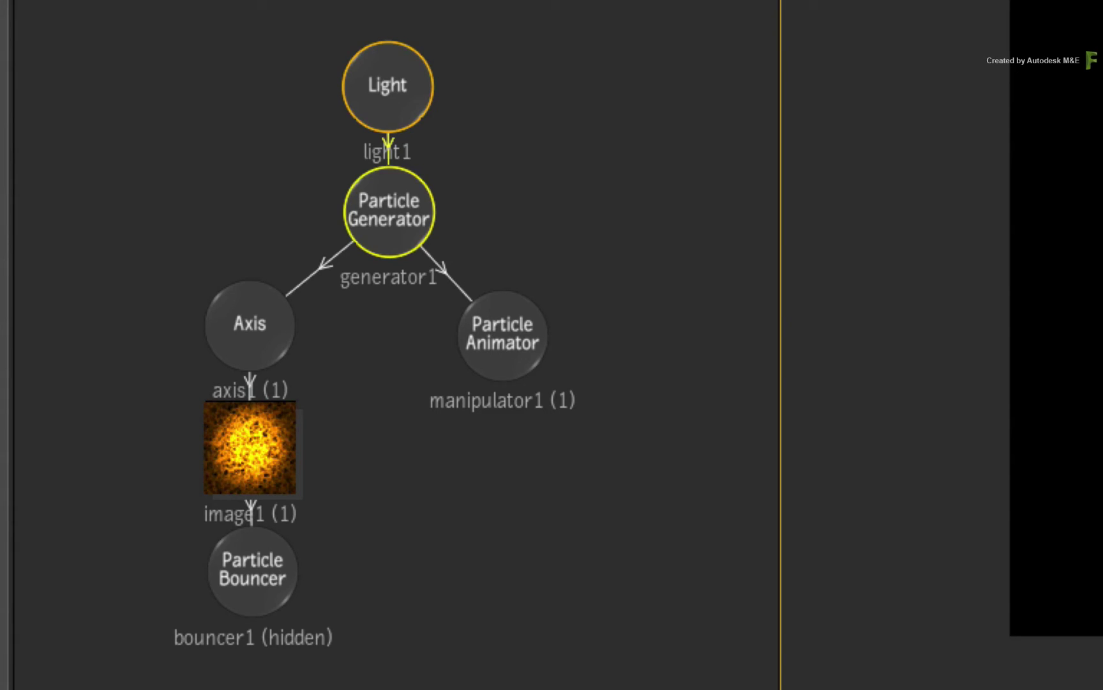
pyautogui.click(492, 380)
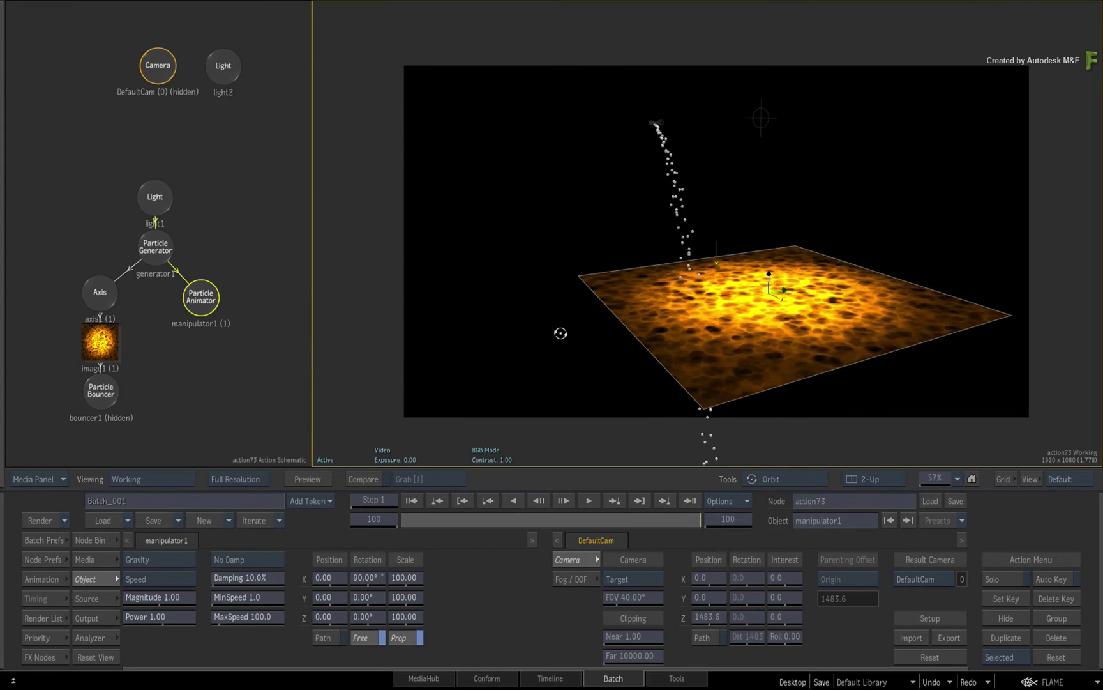
# Step: Orbit and scrub from frame 70 back to frame 1 to review the spreading arc
pyautogui.moveTo(564, 328); pyautogui.dragTo(554, 352)
pyautogui.moveTo(413, 517)
pyautogui.mouseDown()
pyautogui.moveTo(613, 506)
pyautogui.moveTo(701, 517)
pyautogui.mouseUp()
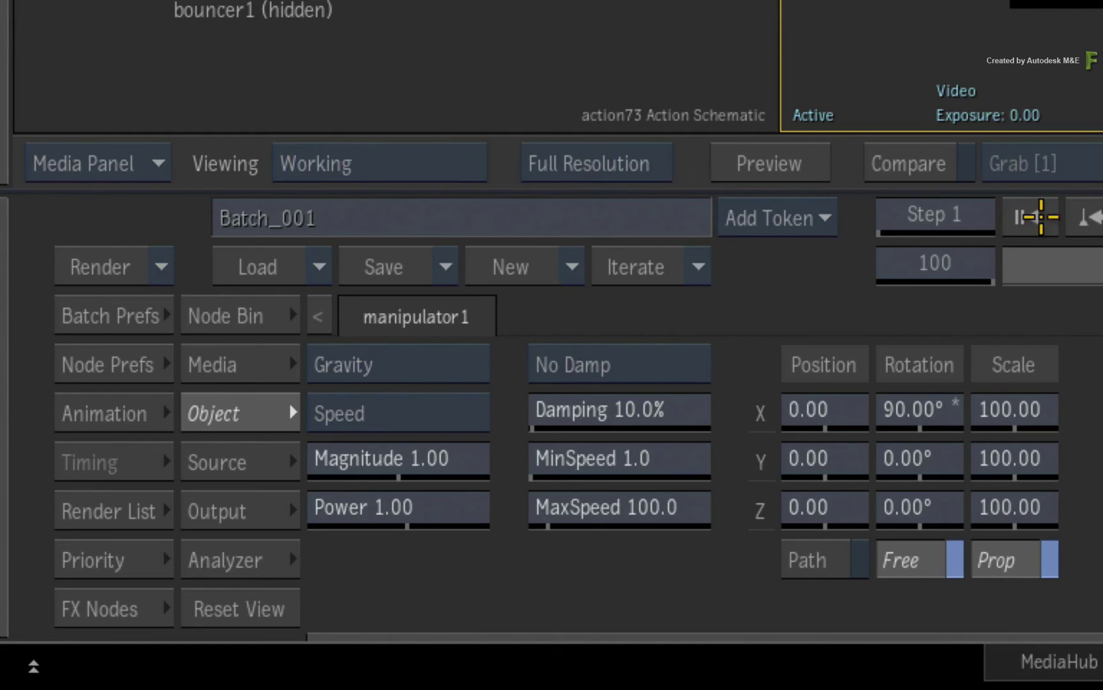
pyautogui.click(1041, 217)
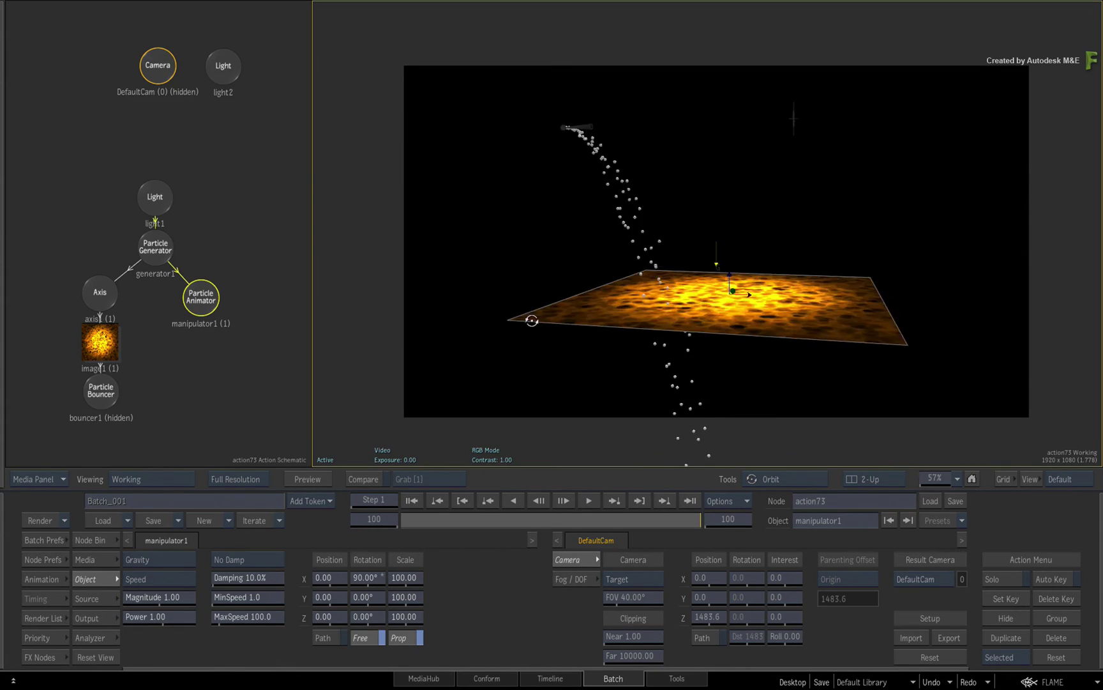
pyautogui.moveTo(531, 320); pyautogui.dragTo(856, 333)
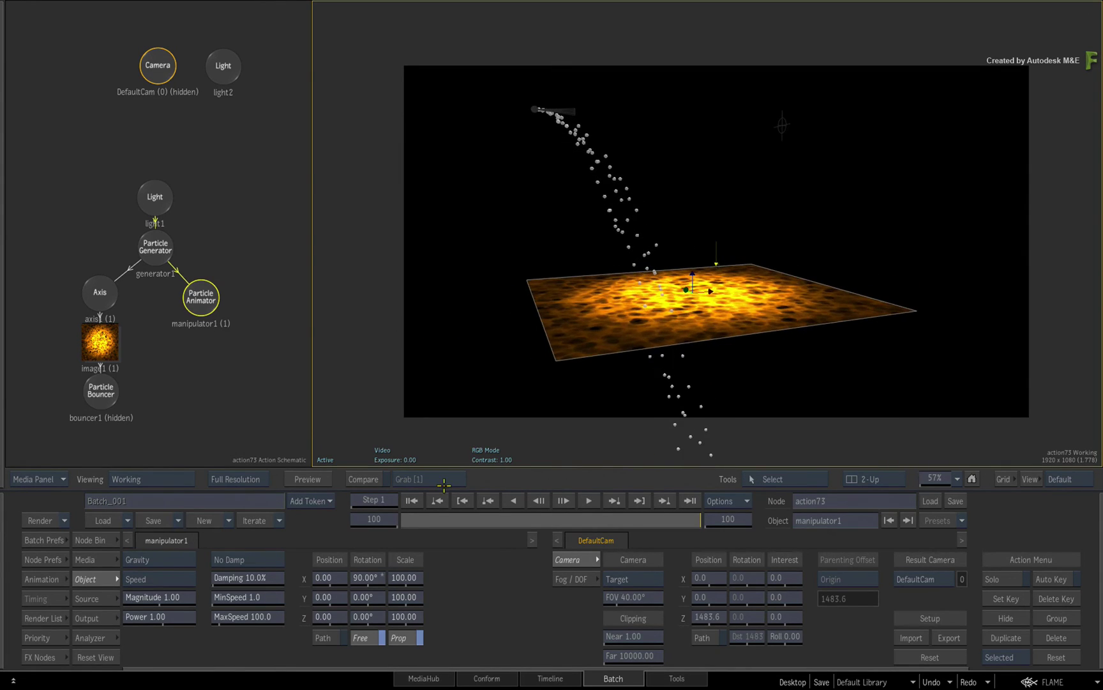
# Step: Play the animation backward, then select bouncer1 and unhide it with H
pyautogui.click(538, 502)
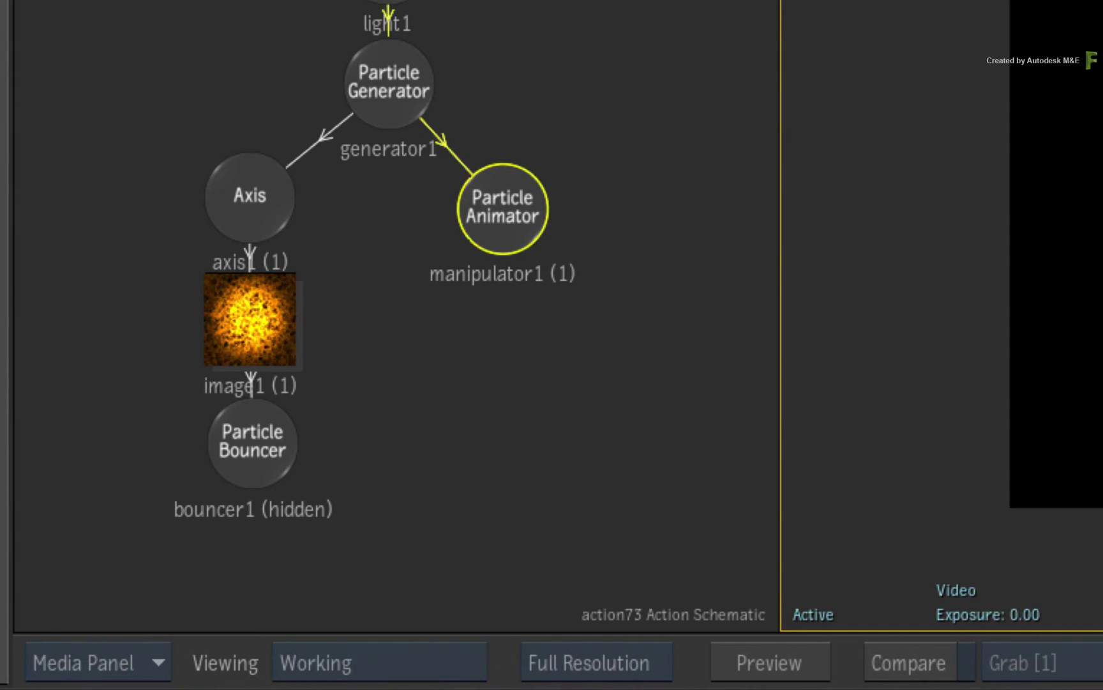
pyautogui.click(247, 438)
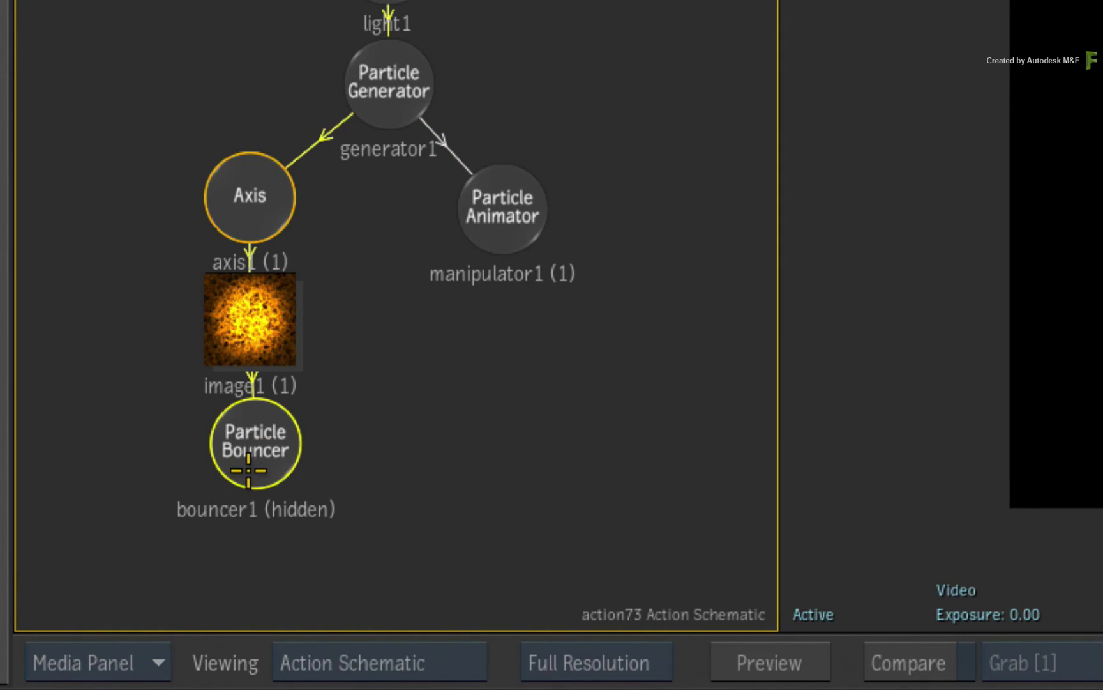
pyautogui.press('h')
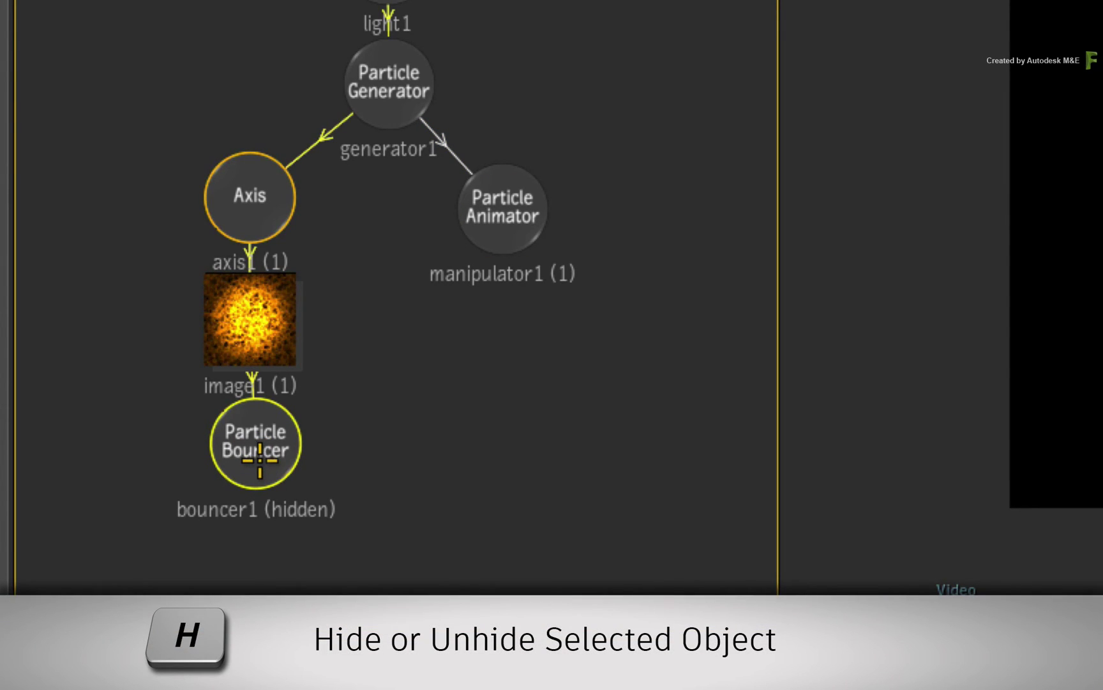
pyautogui.press('h')
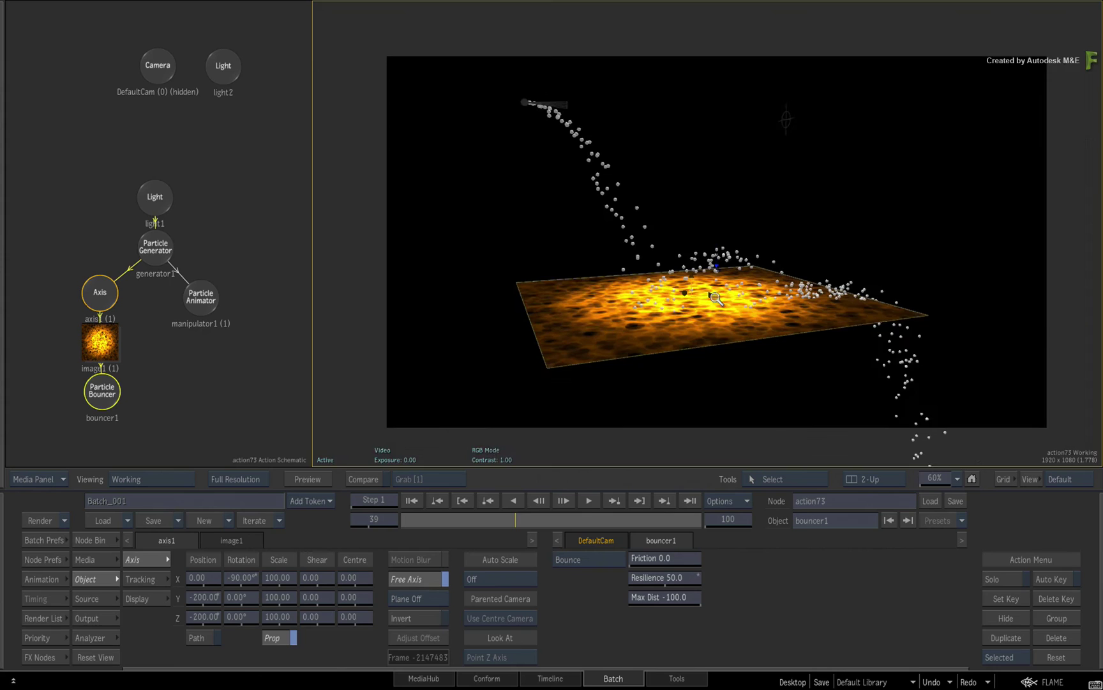
# Step: Zoom in on the textured plane to inspect the bounce, then zoom back out to the emitter
pyautogui.moveTo(716, 297); pyautogui.dragTo(762, 293)
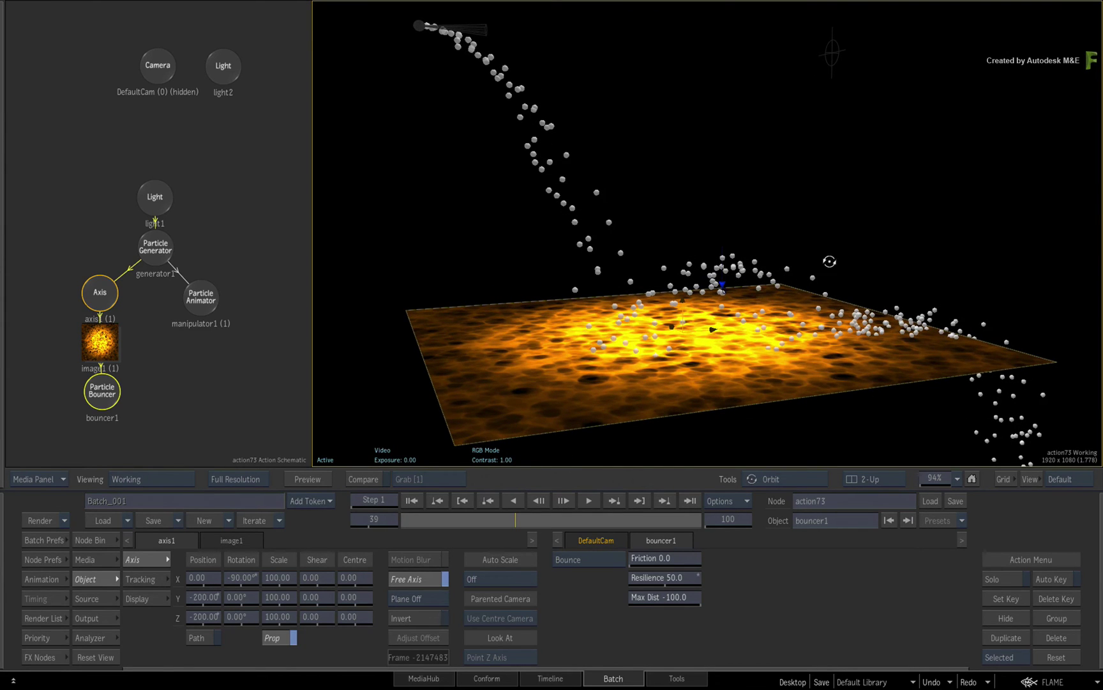
pyautogui.moveTo(829, 262); pyautogui.dragTo(860, 257)
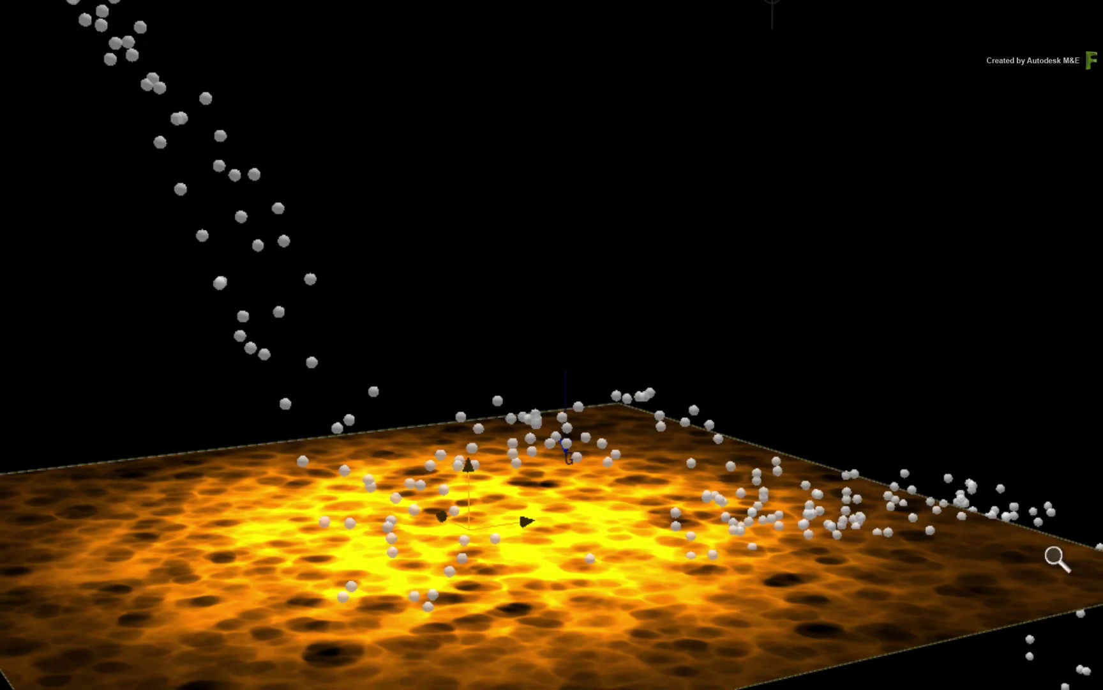
pyautogui.moveTo(1058, 559); pyautogui.dragTo(1029, 574)
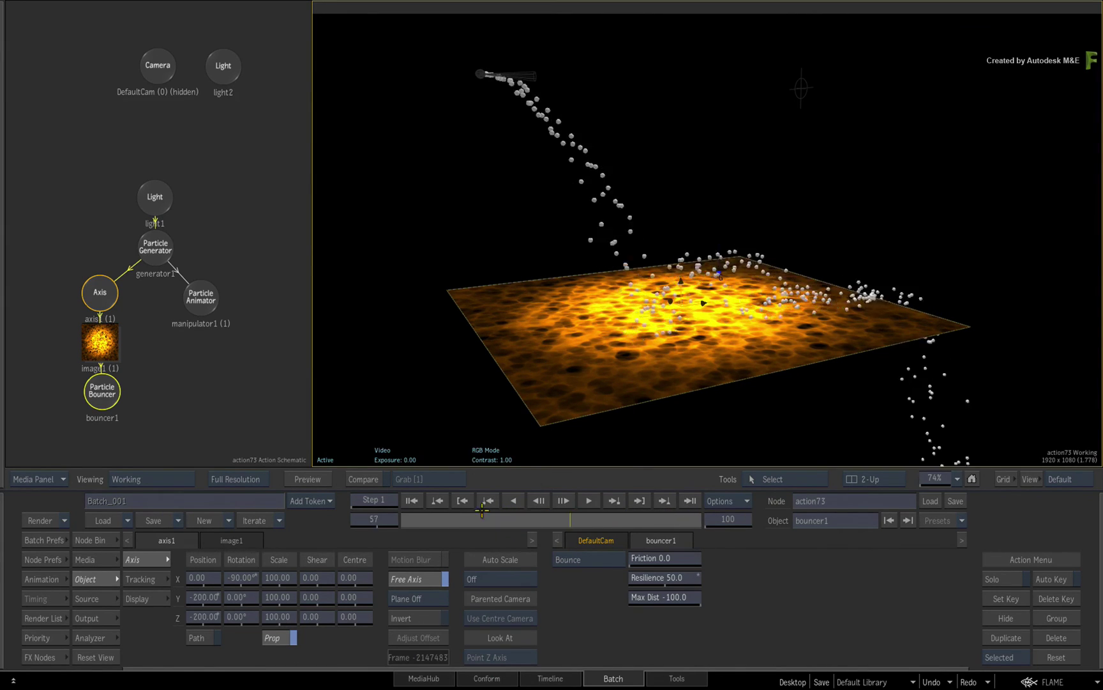
# Step: At frame 1, select the Particle Animator and scrub gravity Power up and down, leaving 1.00
pyautogui.click(396, 516)
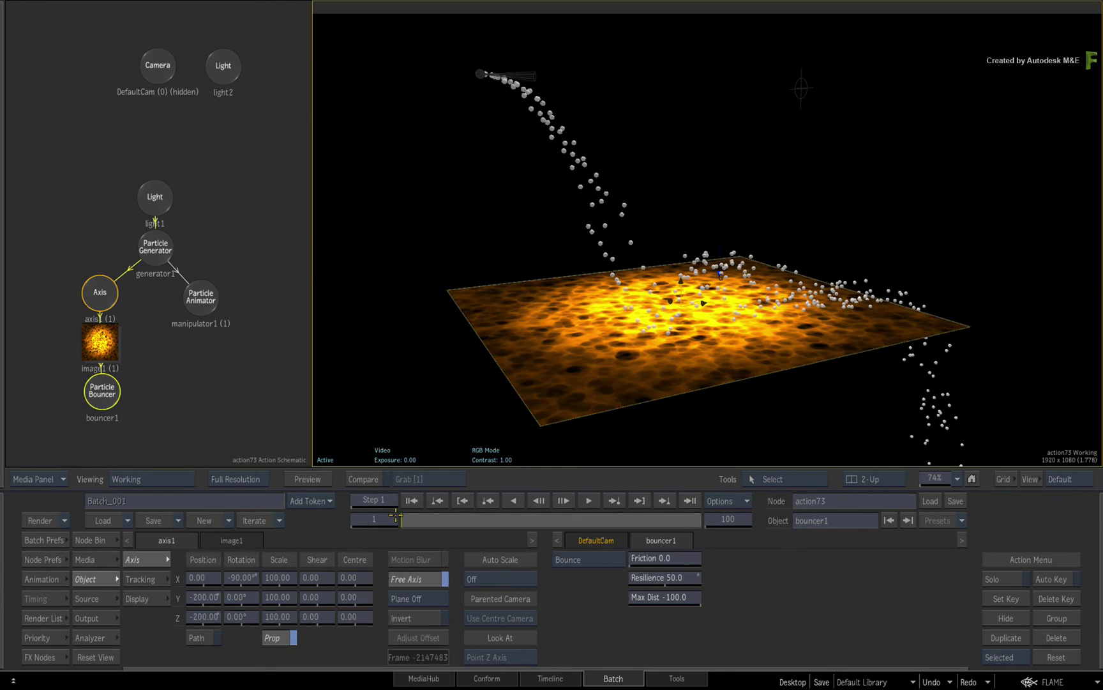
pyautogui.click(200, 295)
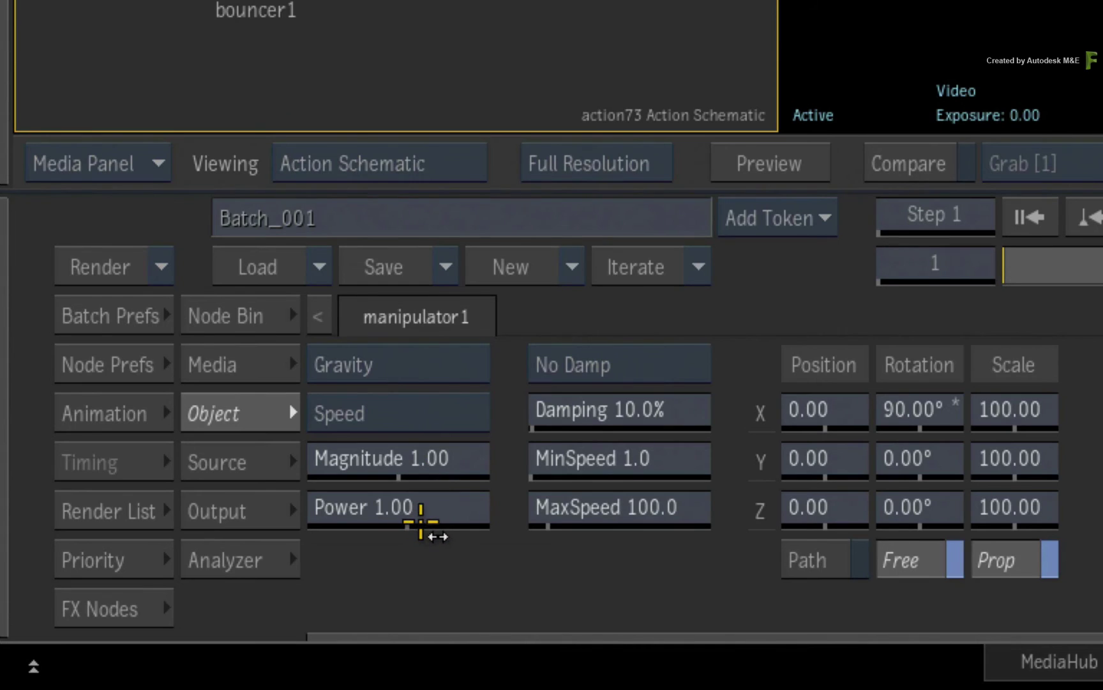
pyautogui.moveTo(387, 505); pyautogui.dragTo(471, 491)
pyautogui.moveTo(373, 508); pyautogui.dragTo(404, 509)
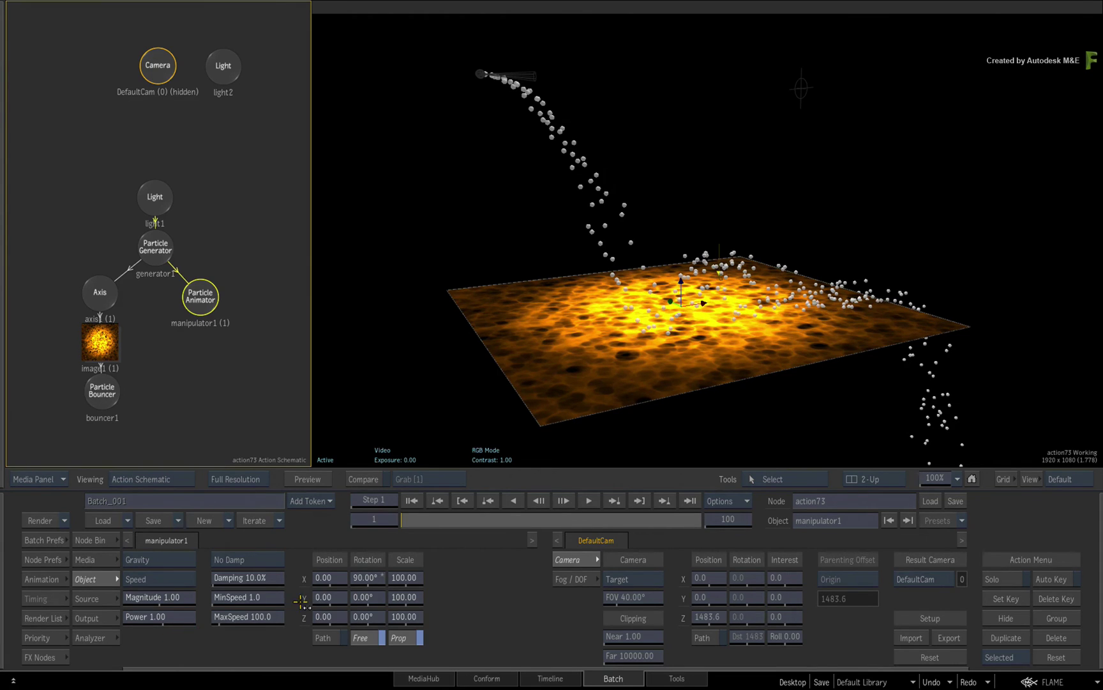
pyautogui.press('`')
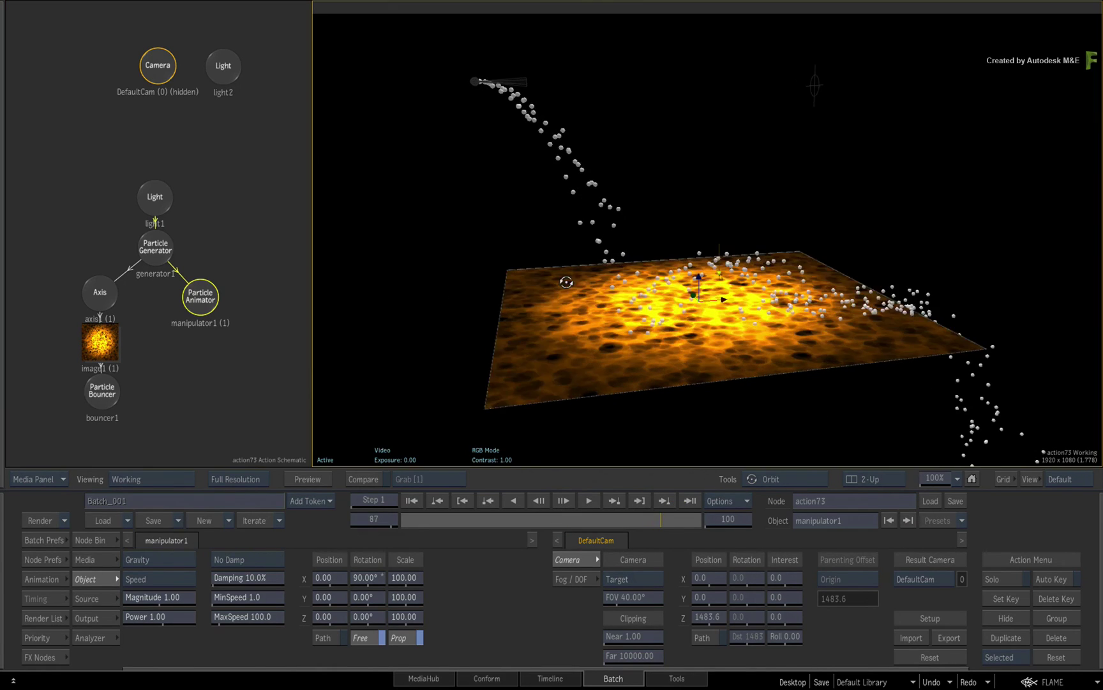
pyautogui.moveTo(566, 282); pyautogui.dragTo(303, 362)
pyautogui.moveTo(406, 519)
pyautogui.mouseDown()
pyautogui.moveTo(549, 522)
pyautogui.moveTo(728, 547)
pyautogui.mouseUp()
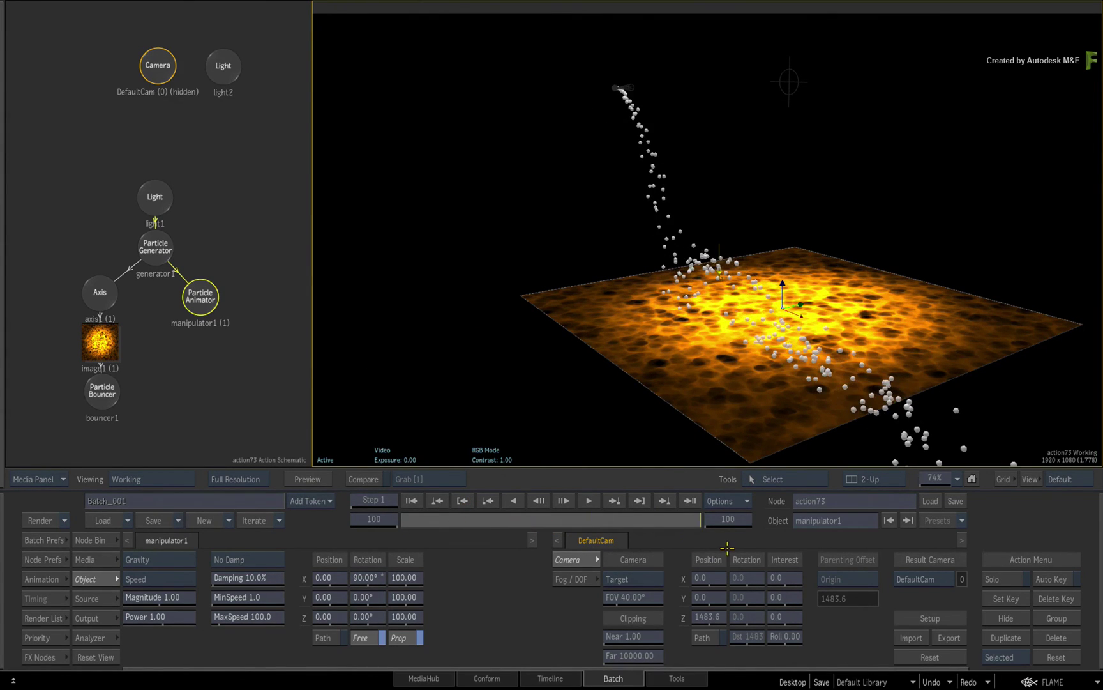
pyautogui.click(412, 500)
pyautogui.press('space')
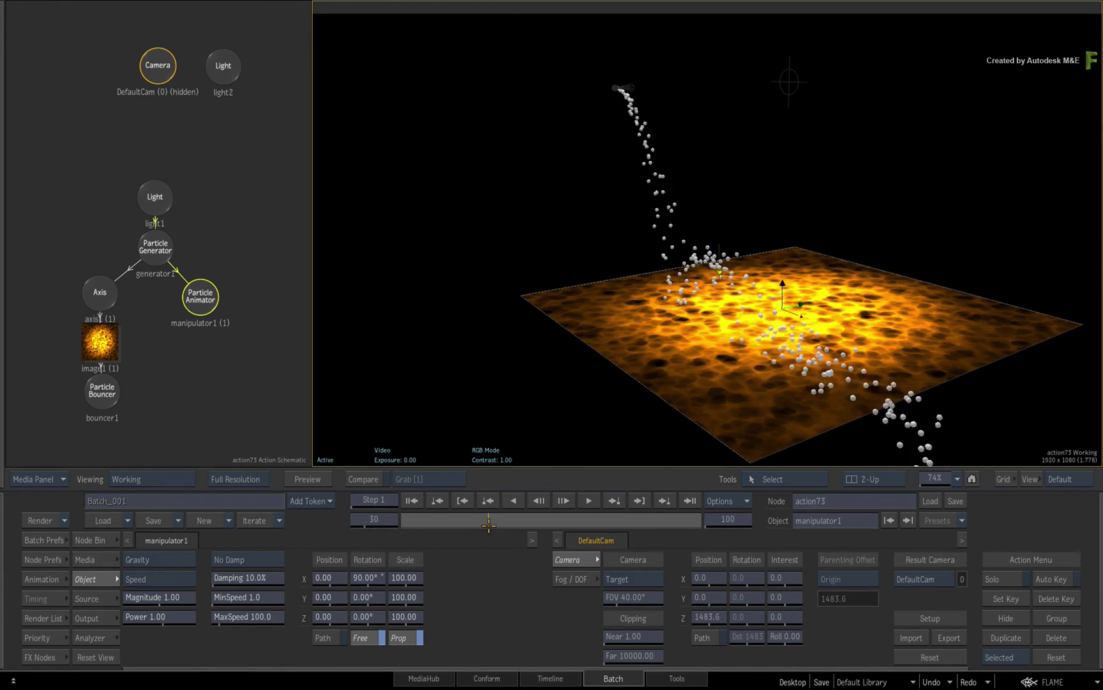